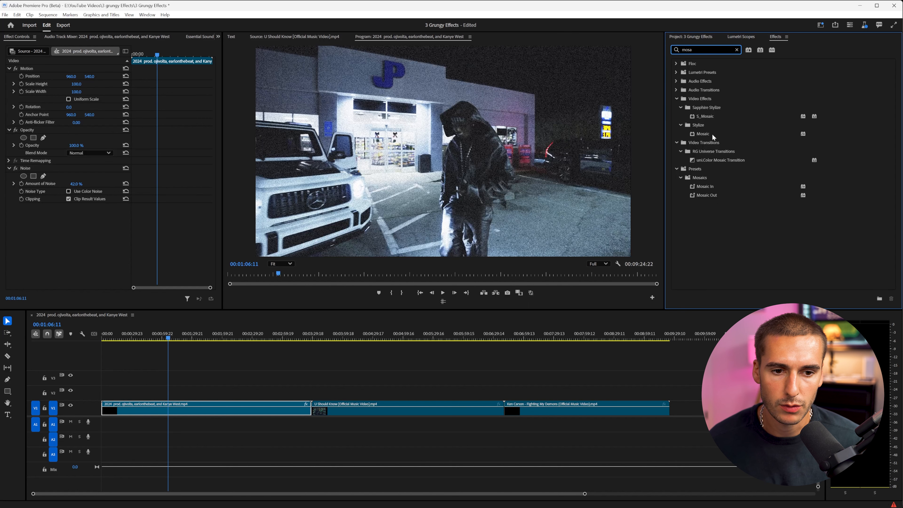
Apply the Mosaic video effect to the first clip with 500 horizontal and 500 vertical blocks.
left_click_drag(702, 135, 98, 223)
type("500")
key("Return")
left_click(79, 230)
type("500")
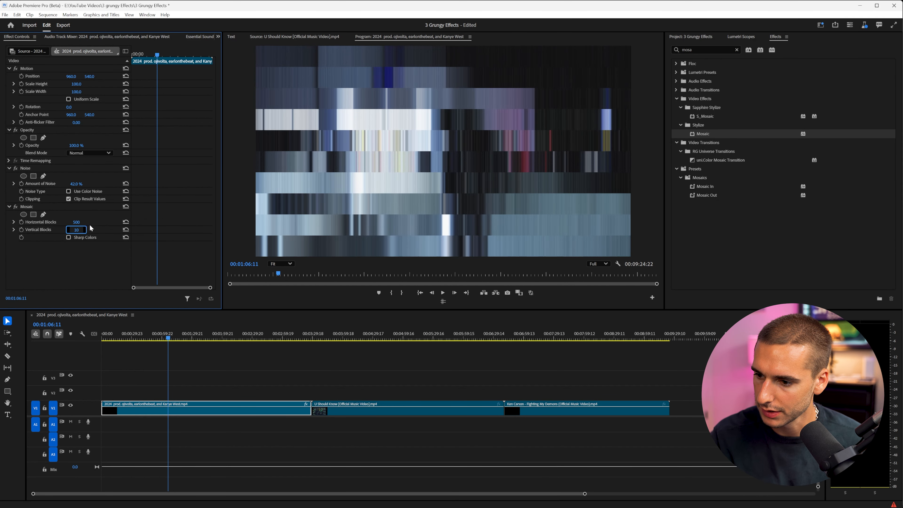
key("Return")
Compare the frame with the Mosaic effect off and on, and lower the Noise effect's amount.
left_click(21, 207)
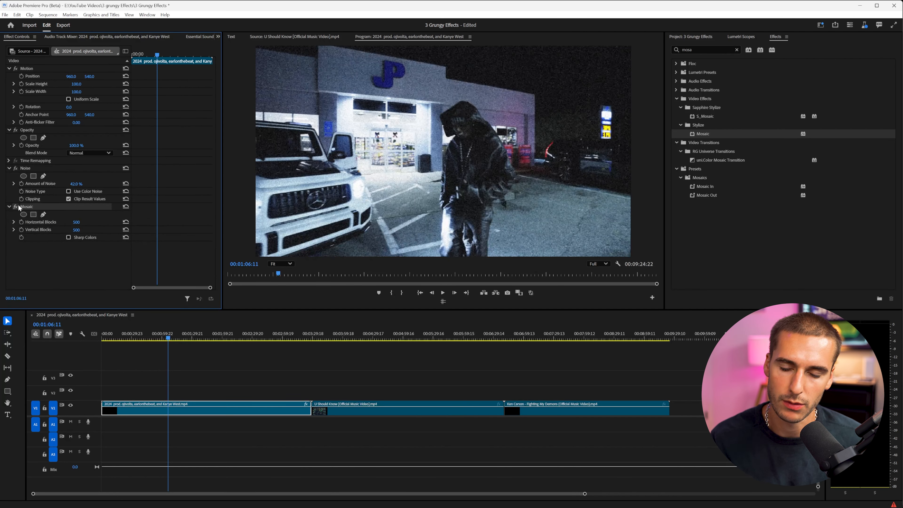
left_click(16, 207)
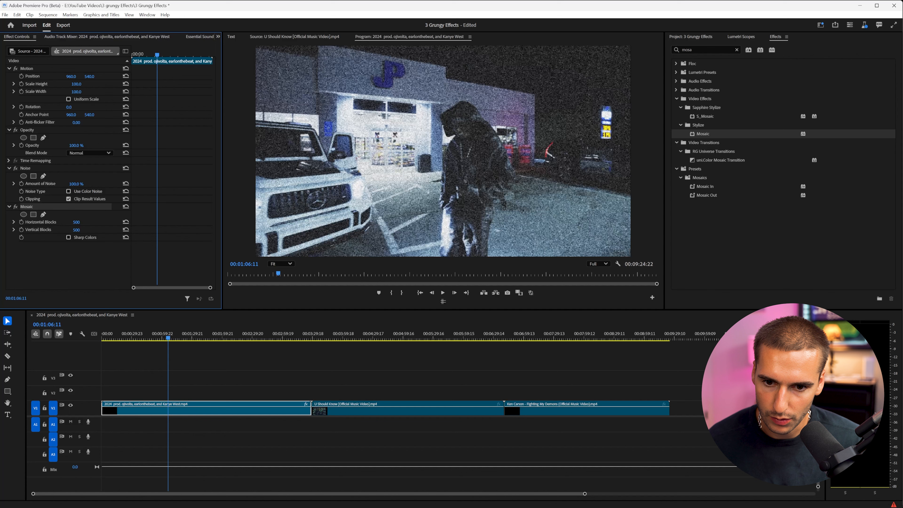
left_click_drag(77, 184, 49, 184)
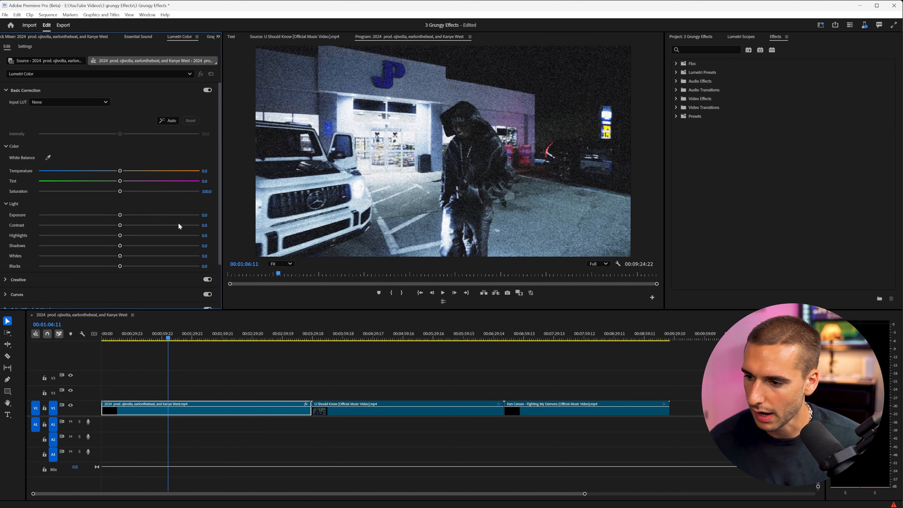
Adjust the clip's Lumetri light values to Highlights 51, Contrast 14.7, Shadows -3.4, Whites 6.6 and Blacks -5.2.
left_click_drag(119, 235, 155, 239)
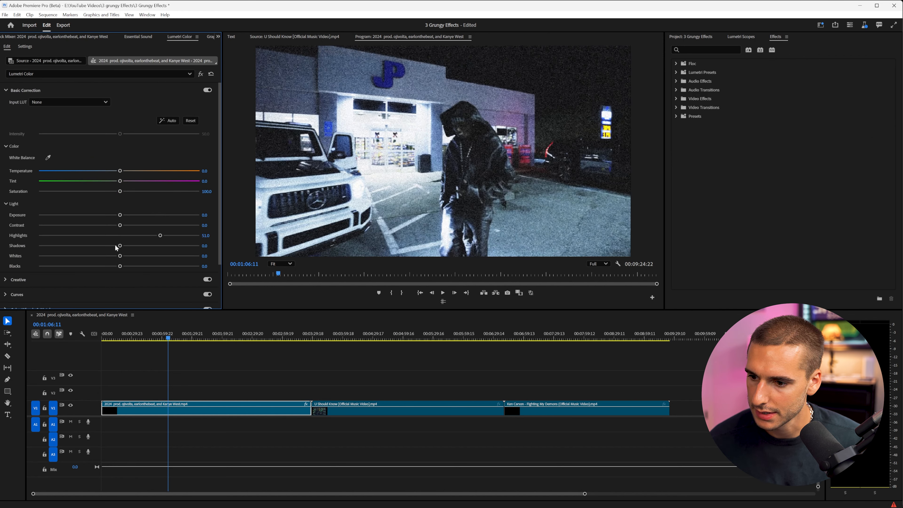
left_click_drag(114, 246, 124, 256)
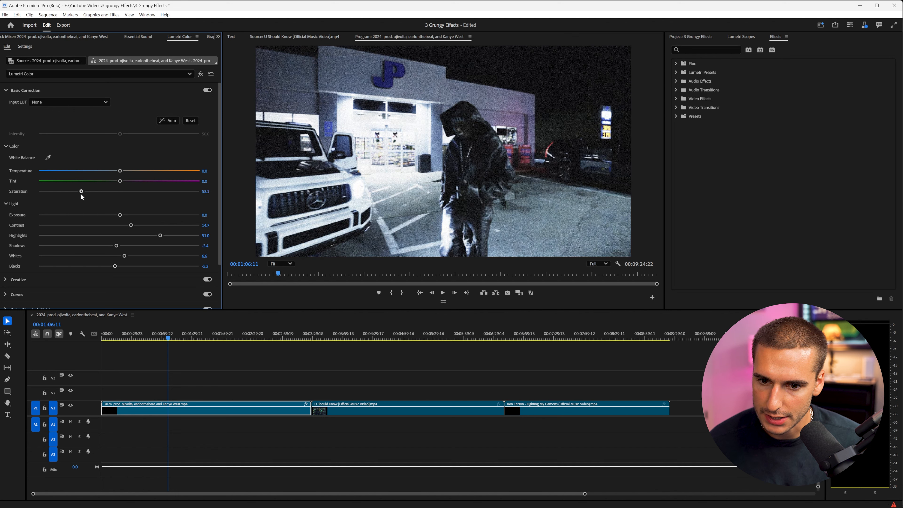
Reduce the clip's saturation to 83 and try a cooler temperature before resetting it to 0.
left_click_drag(51, 196, 132, 196)
double_click(155, 192)
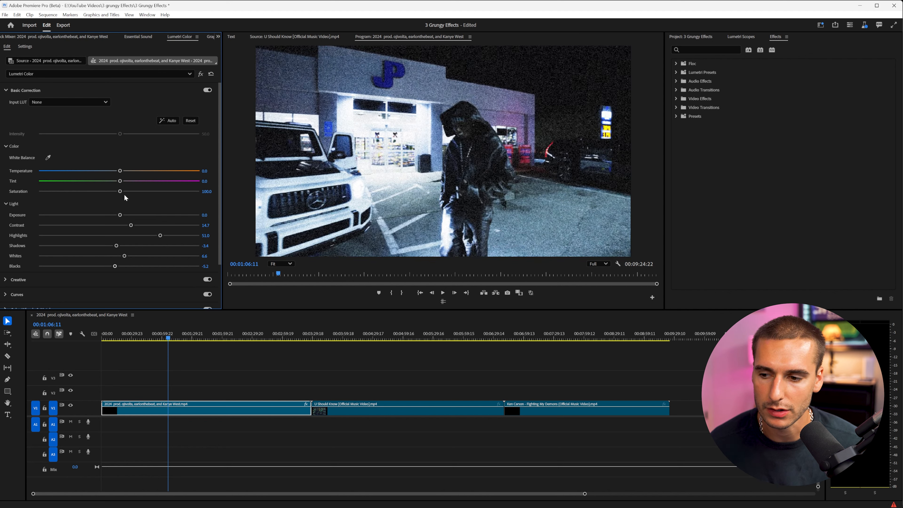
mouse_move(120, 171)
left_mouse_down()
mouse_move(135, 172)
mouse_move(107, 171)
left_mouse_up()
double_click(108, 170)
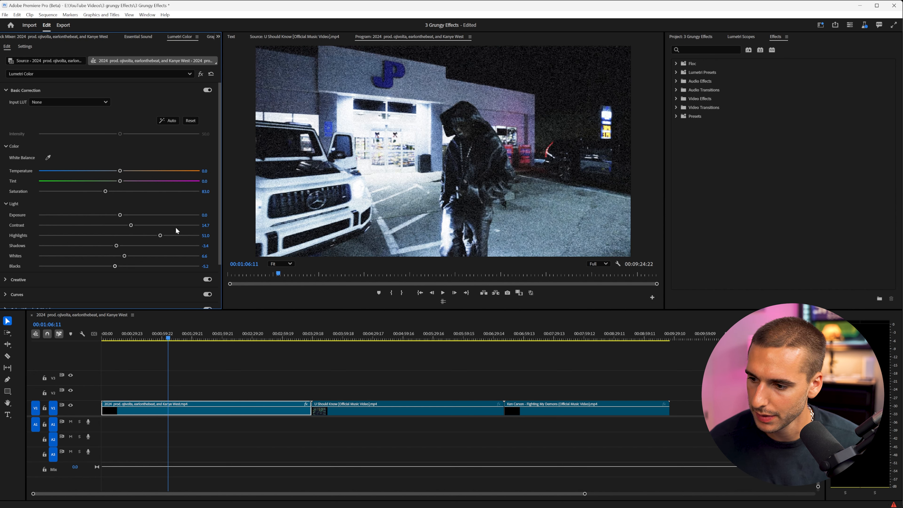
Shape the white RGB curve with one point in the shadows and one in the highlights for slightly more contrast.
left_click(5, 294)
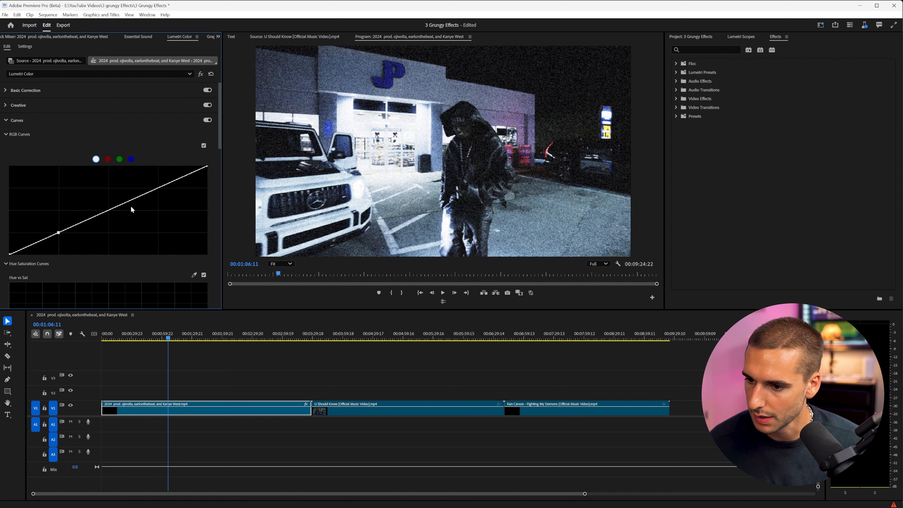
left_click_drag(160, 187, 158, 188)
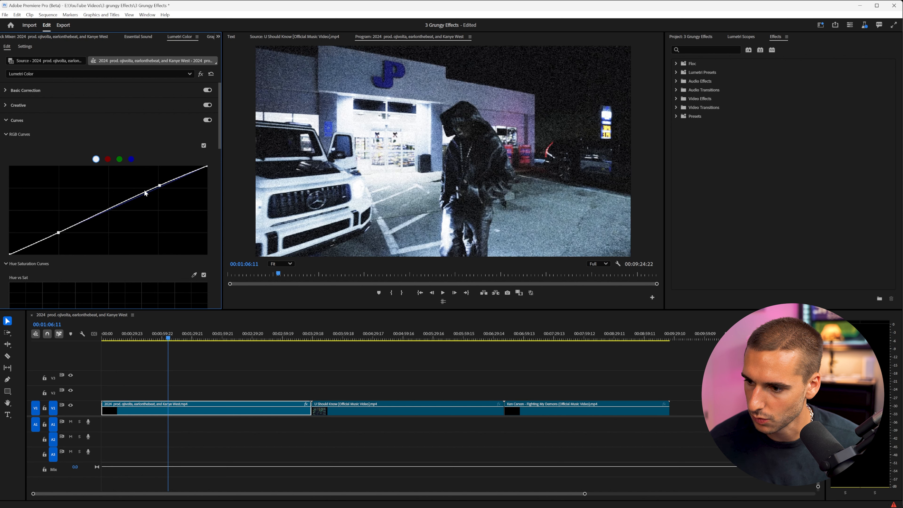
left_click_drag(61, 234, 60, 235)
left_click_drag(10, 255, 6, 254)
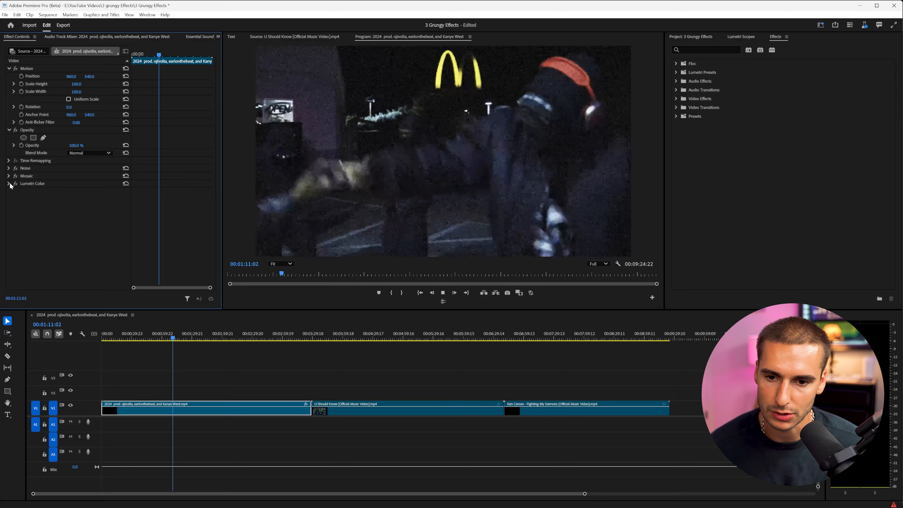
Play back the graded clip from around 00:00:57 and place the playhead at 00:01:05:09.
left_click(158, 335)
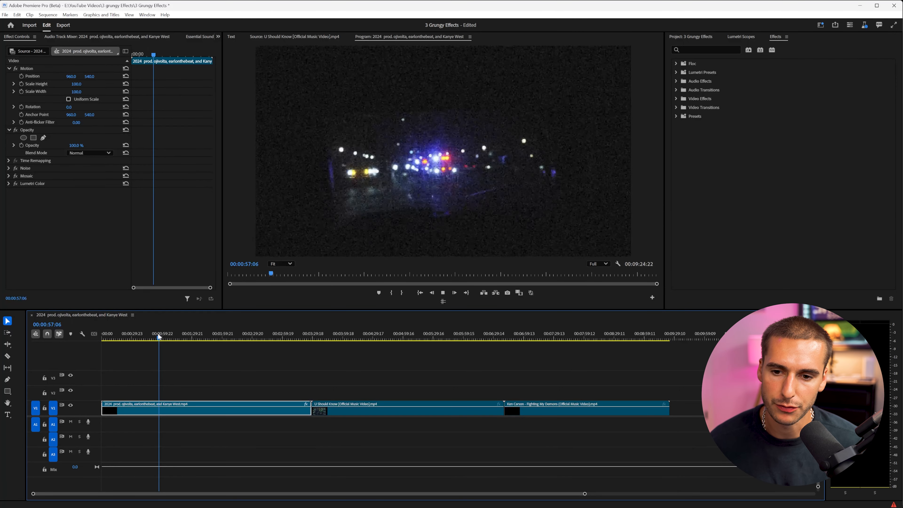
key("space")
left_click_drag(160, 335, 168, 336)
Find the Crop video effect, add it to the first clip and select it for adjustment in the preview.
left_click(713, 49)
type("crop")
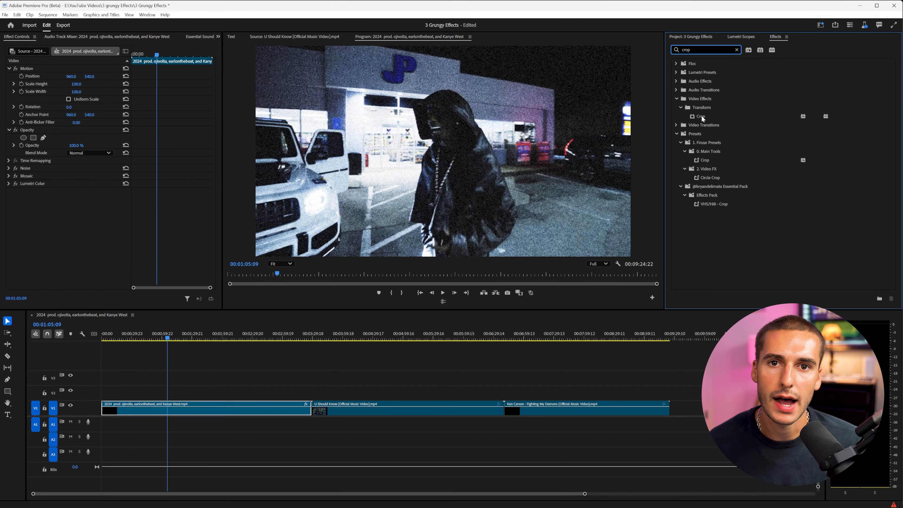
left_click(698, 117)
left_click_drag(626, 132, 69, 224)
left_click(27, 192)
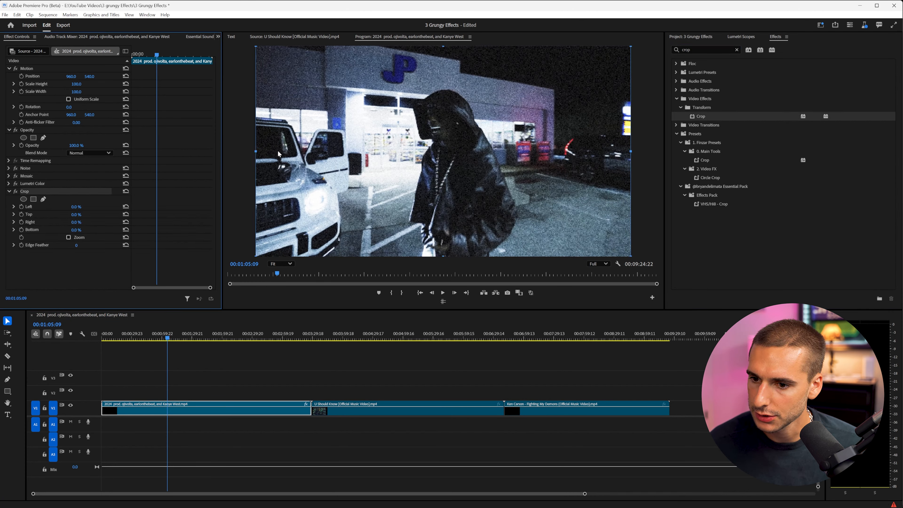
Crop the clip's left and right sides by 12% each.
left_click_drag(256, 152, 299, 152)
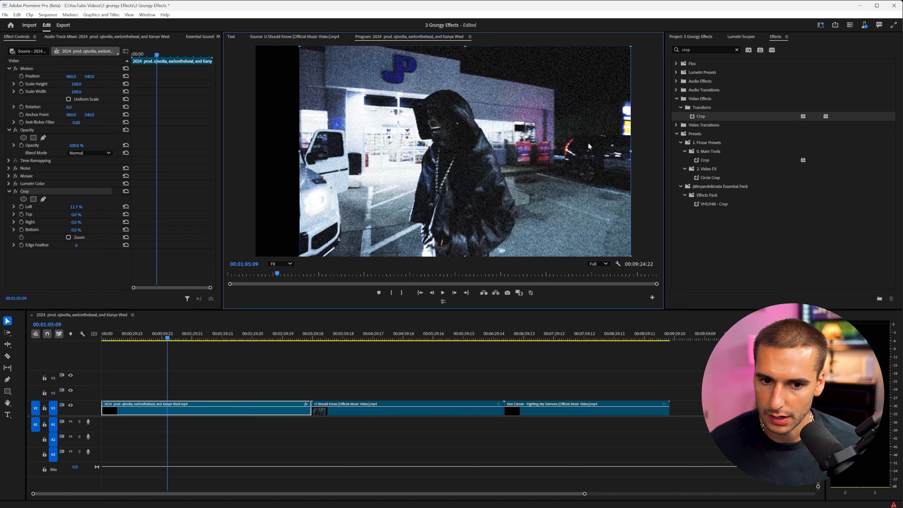
left_click_drag(633, 152, 593, 154)
left_click(81, 205)
type("12")
key("Tab")
key("Tab")
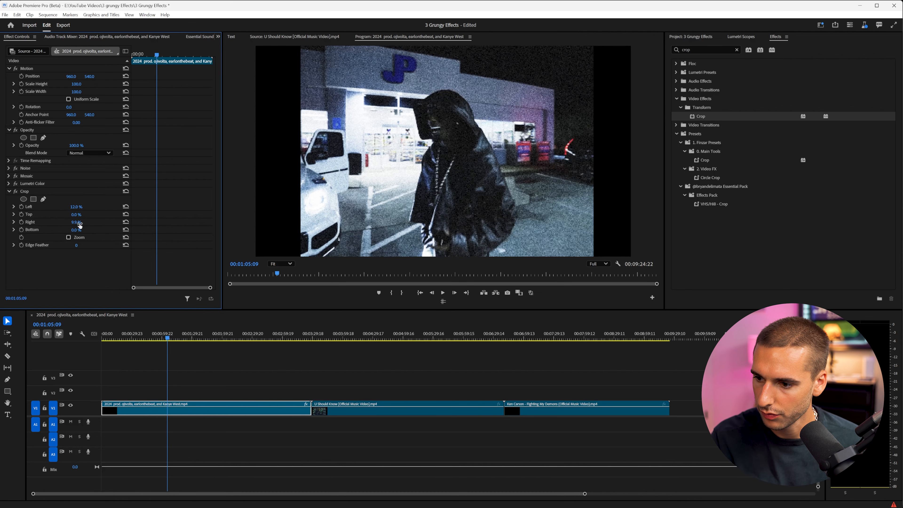
type("12")
key("Return")
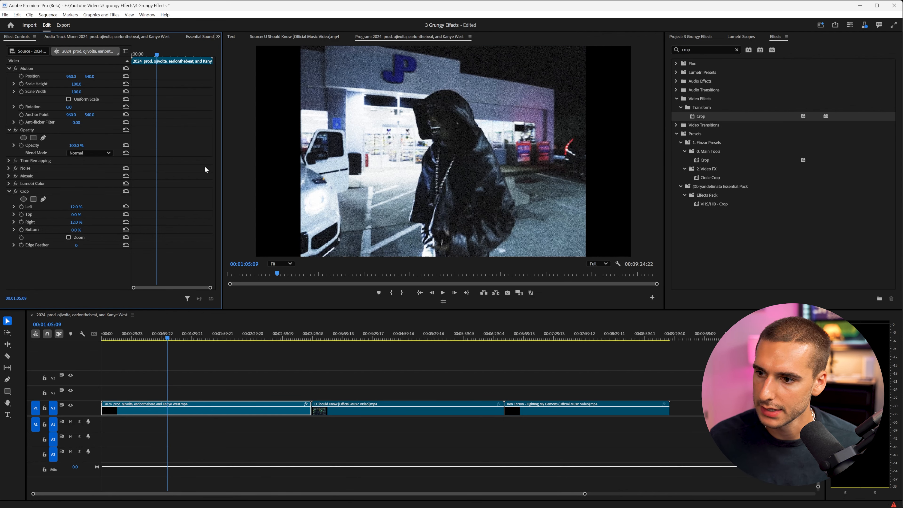
Keep Uniform Scale off, stretch the cropped clip to a Scale Width of 131 to fill the frame, and play it back.
key("space")
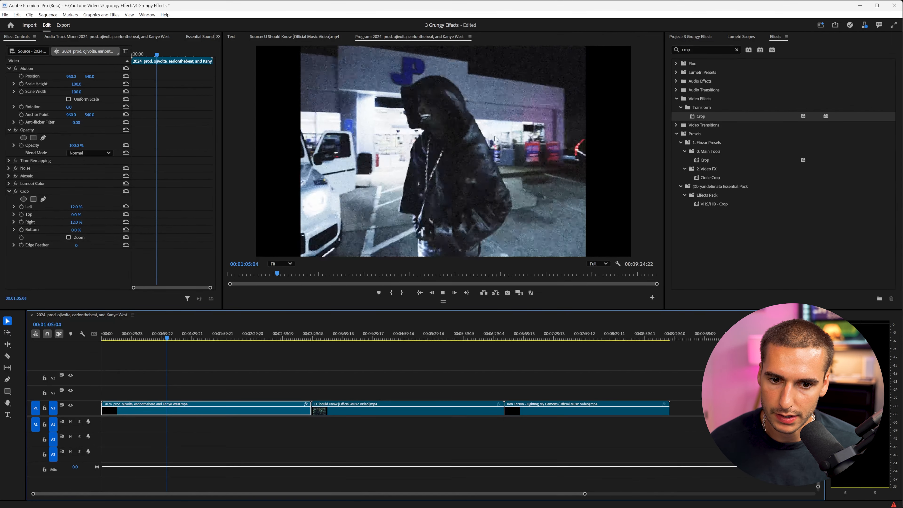
left_click(68, 99)
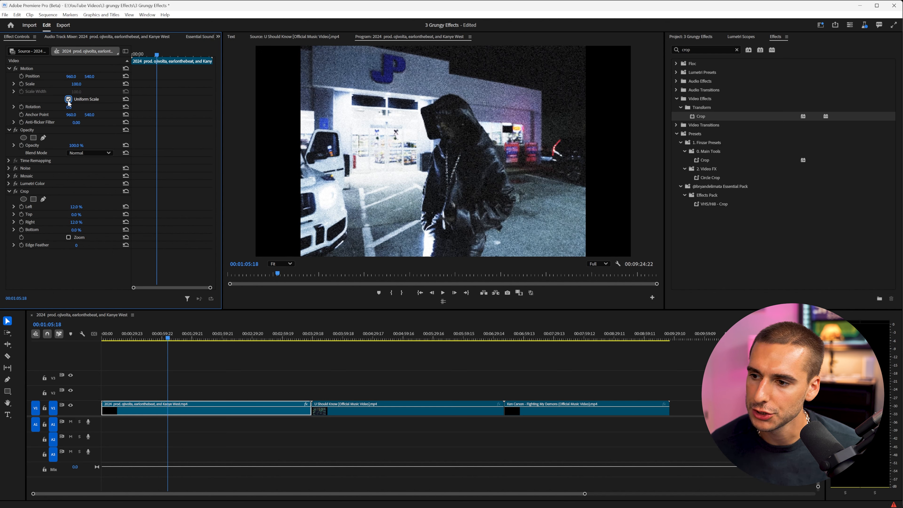
left_click(68, 99)
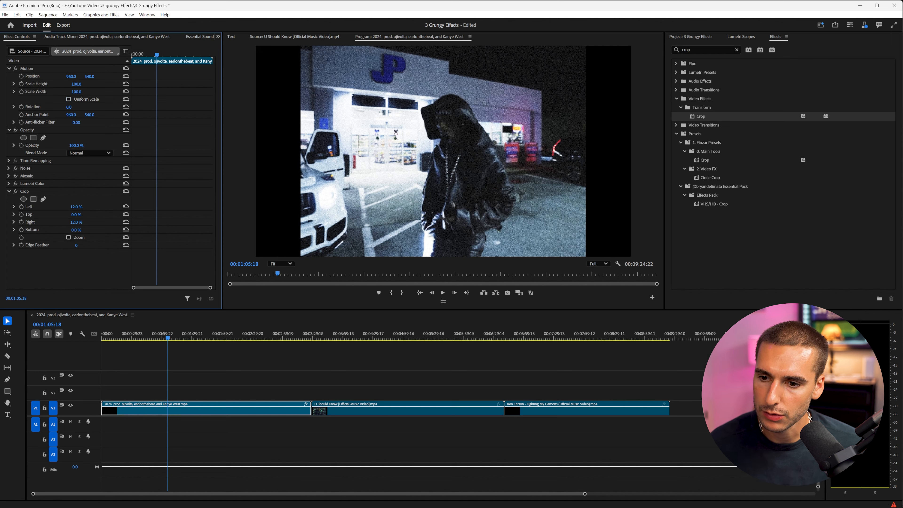
left_click_drag(77, 92, 87, 92)
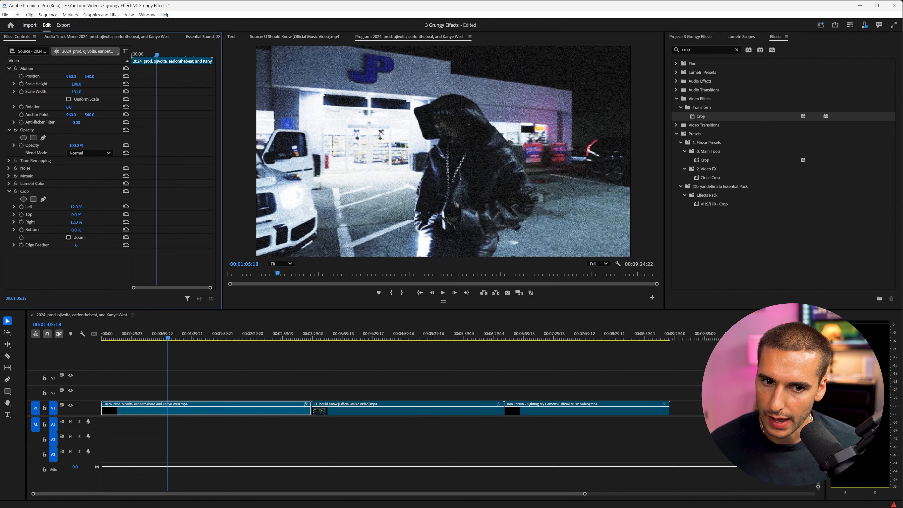
key("space")
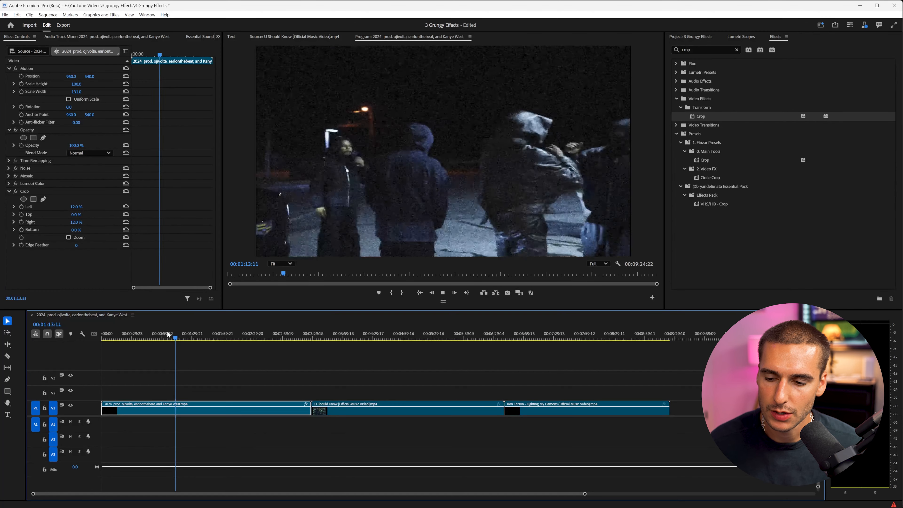
key("space")
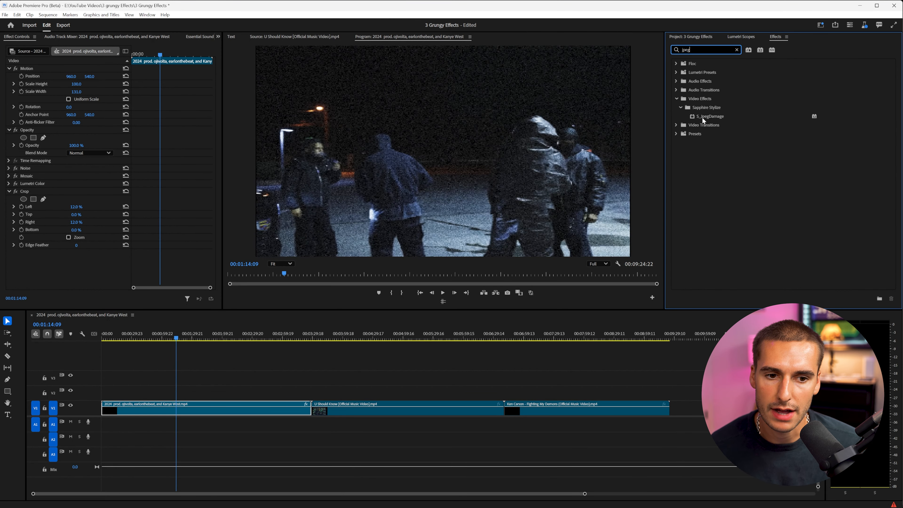
Apply the S_JpegDamage effect to the first clip and play a short section around 00:01:03.
left_click_drag(706, 117, 88, 271)
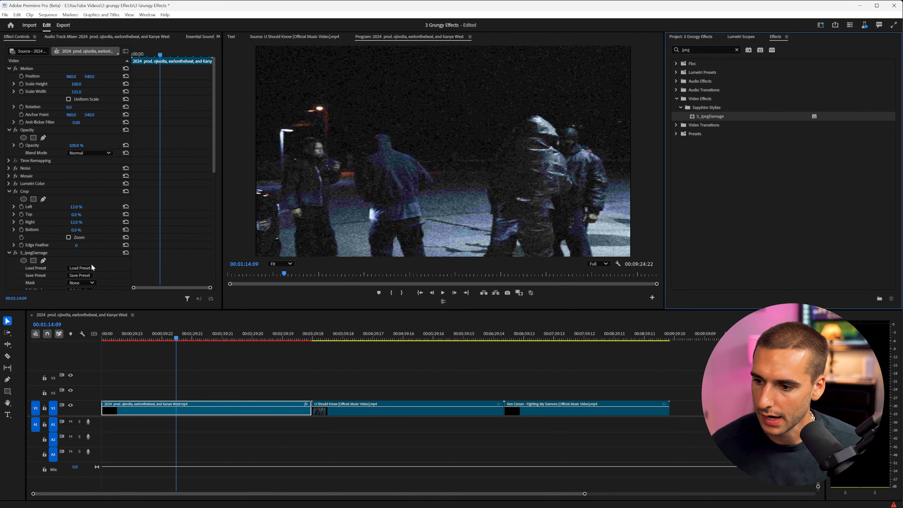
scroll(104, 254, "down", 3)
left_click(163, 337)
key("space")
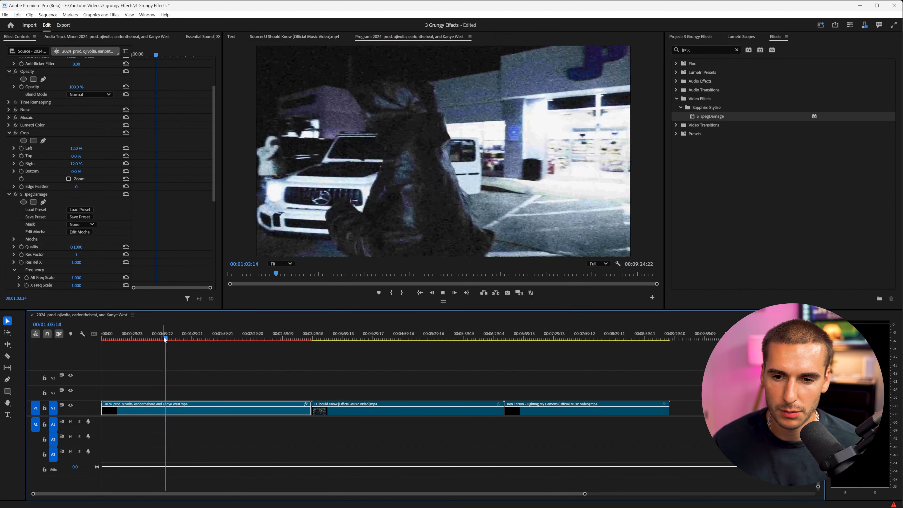
key("space")
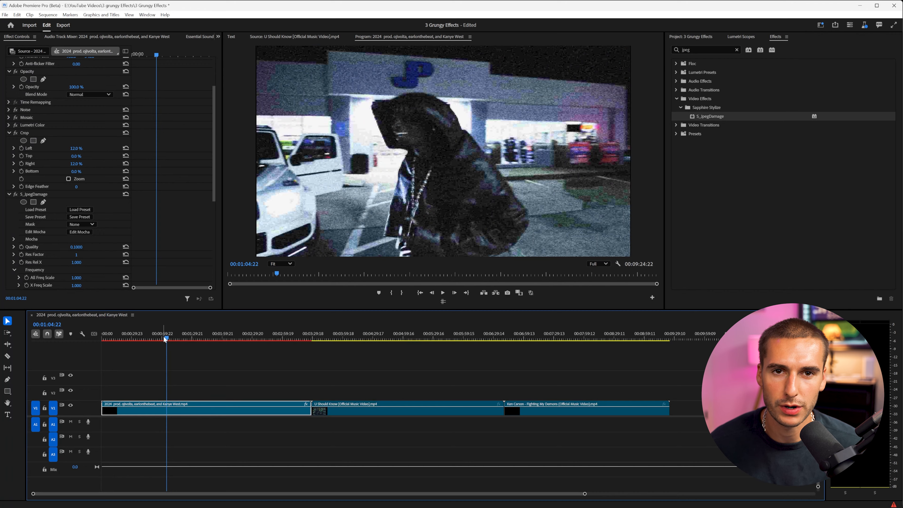
key("space")
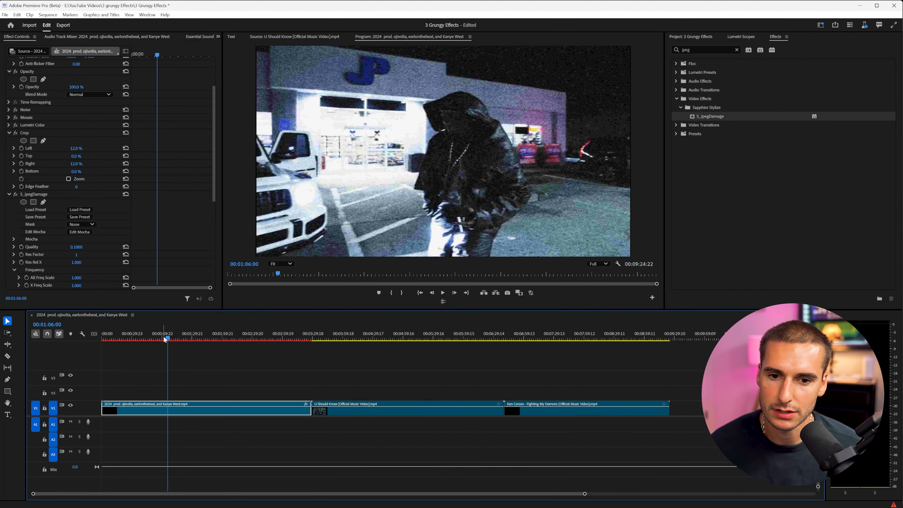
Switch the S_JpegDamage effect off and on several times to compare the image.
left_click(17, 196)
left_click(16, 195)
left_click(17, 195)
left_click(16, 195)
left_click(17, 195)
left_click(16, 195)
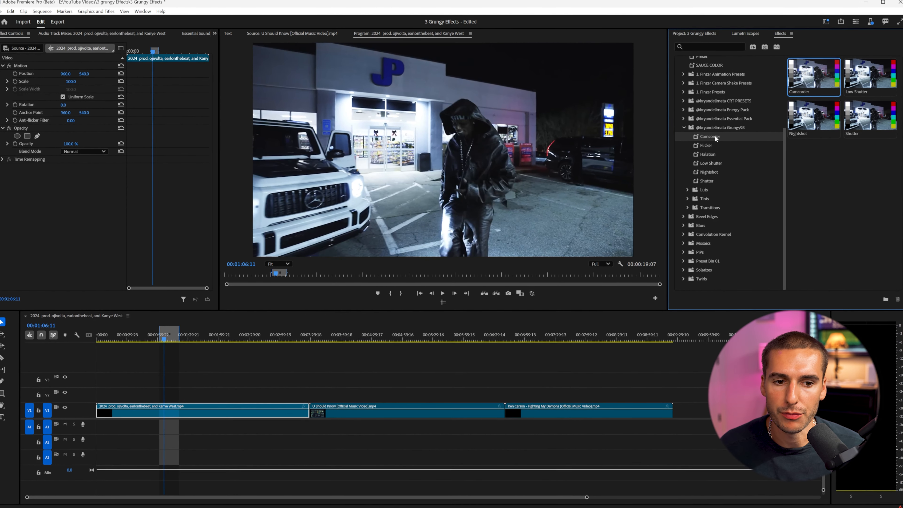
Try the Grungy98 Camcorder and Low Shutter presets and the Absence LUT on the first clip, undoing the changes.
left_click_drag(694, 139, 175, 415)
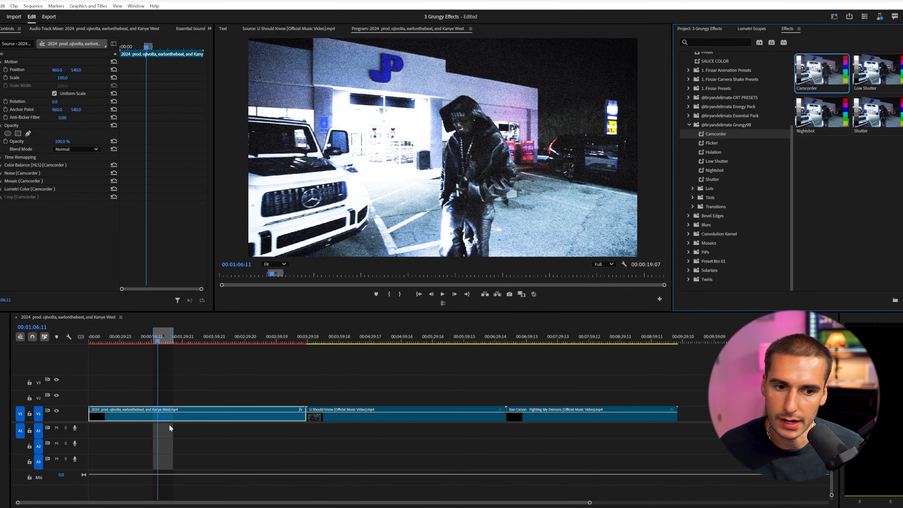
key("ctrl+z")
left_click(722, 161)
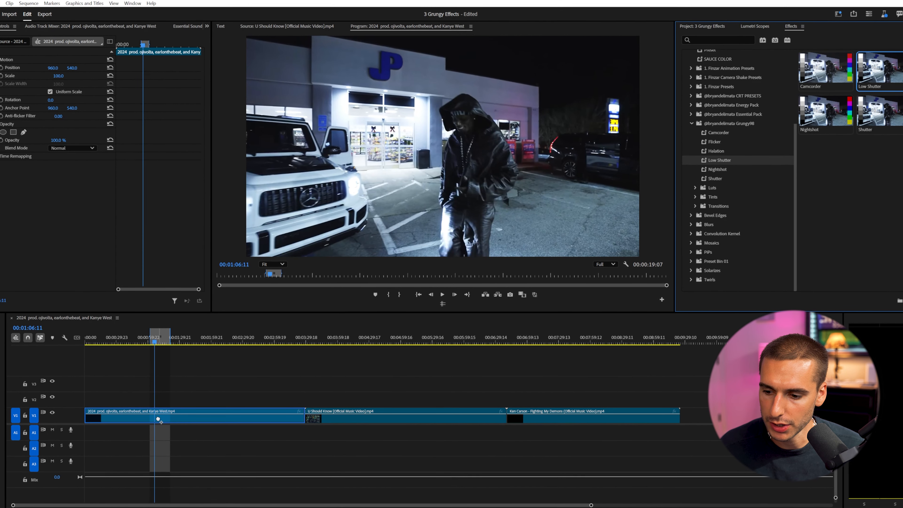
left_click_drag(720, 170, 182, 404)
left_click_drag(708, 199, 190, 410)
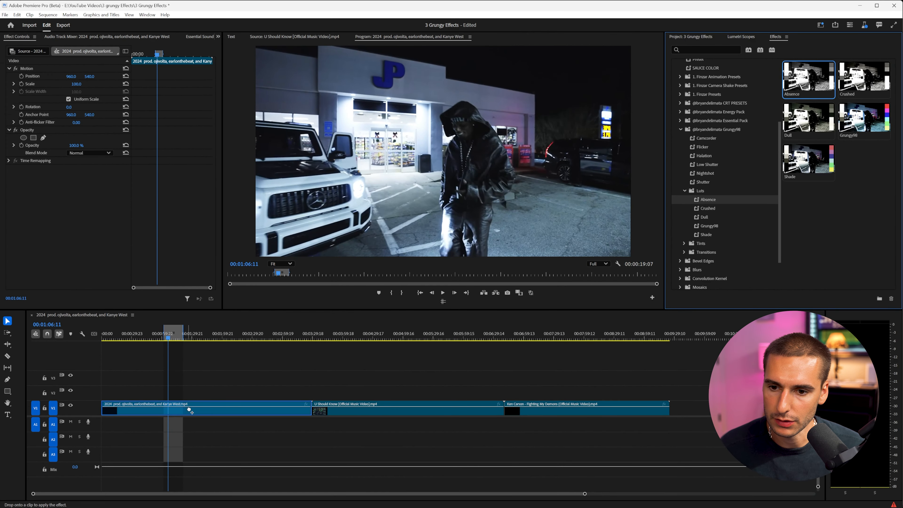
key("ctrl+z")
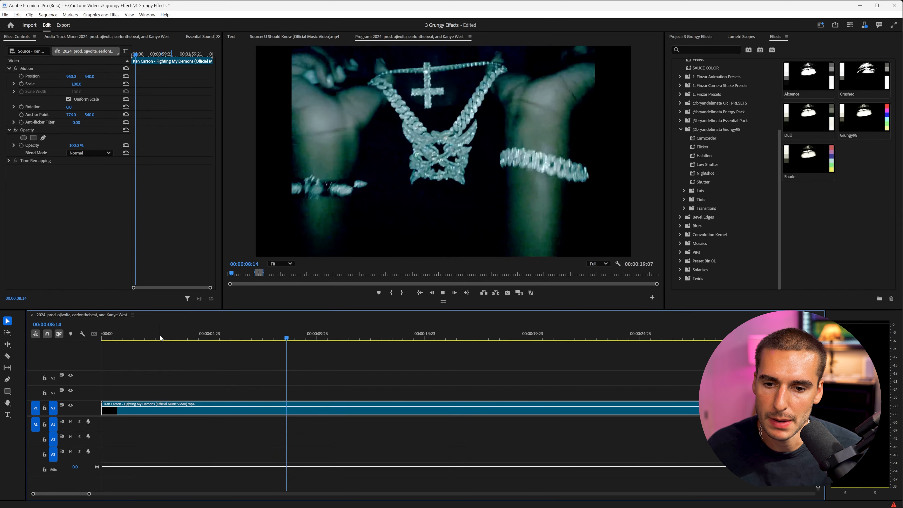
Examine the Fighting My Demons clip, playing it around 00:00:20 and stopping on the chain shot.
key("space")
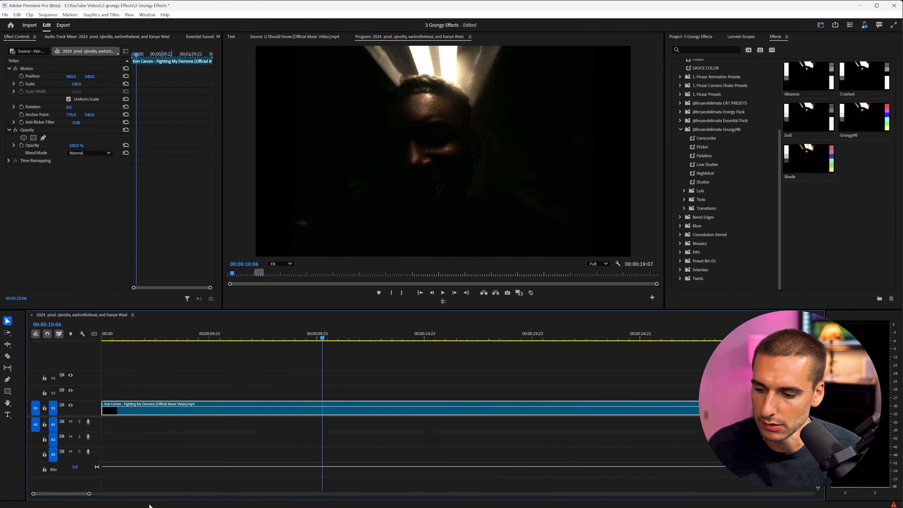
left_click_drag(89, 494, 95, 494)
left_click_drag(333, 331, 481, 326)
key("space")
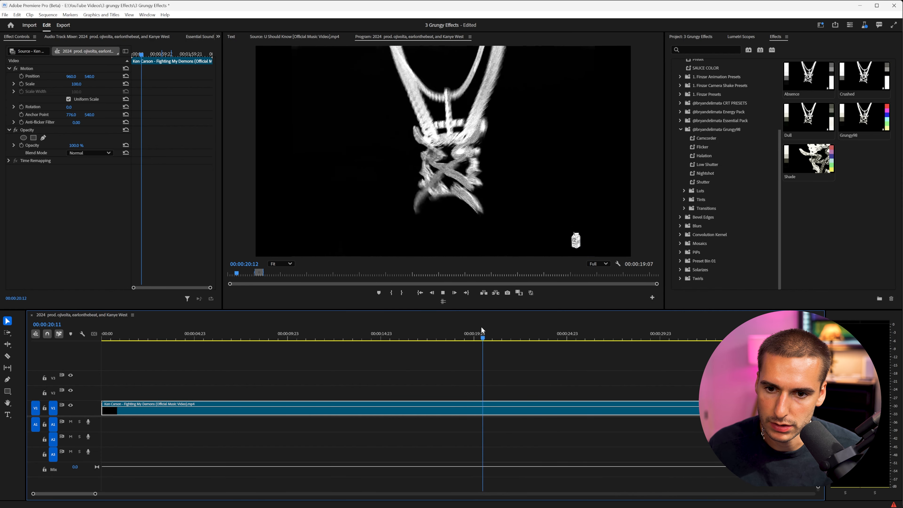
key("space")
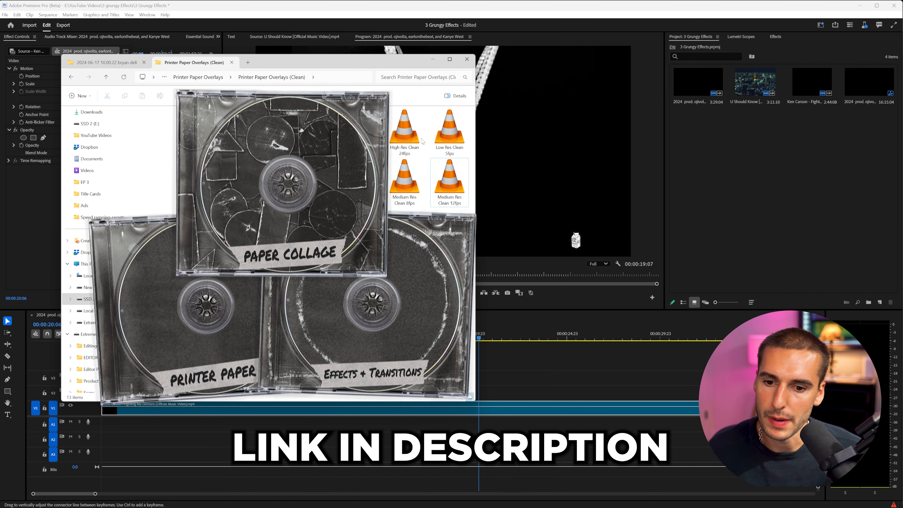
Import the Medium Res Clean 12fps paper overlay and place it on V2 above the Fighting My Demons clip at 00:00:20:06.
left_click(454, 209)
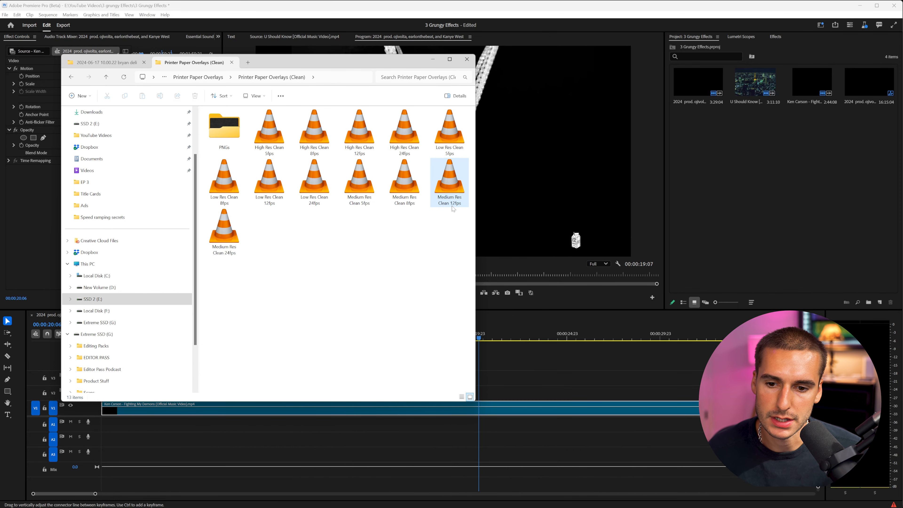
left_click_drag(449, 200, 711, 178)
left_click_drag(700, 131, 477, 395)
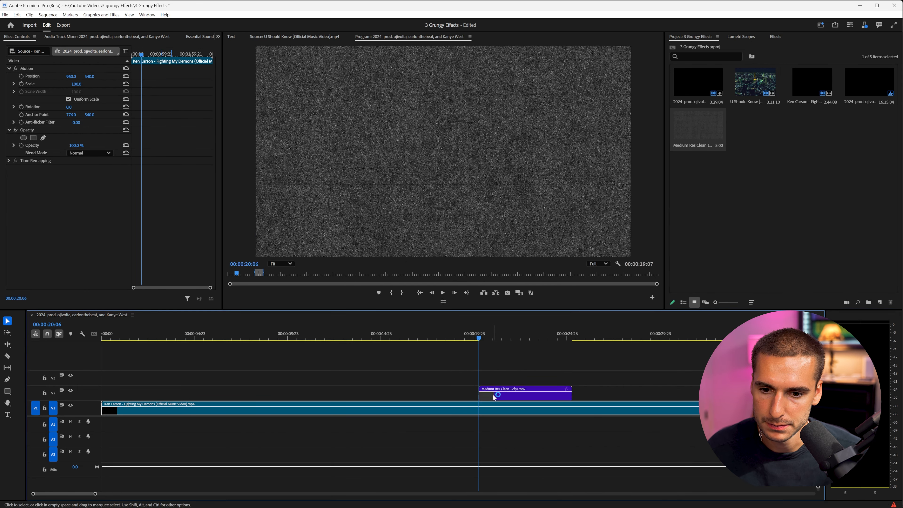
Fit the paper overlay to the frame, set its blend mode to Screen, and play the result.
right_click(493, 396)
left_click(538, 317)
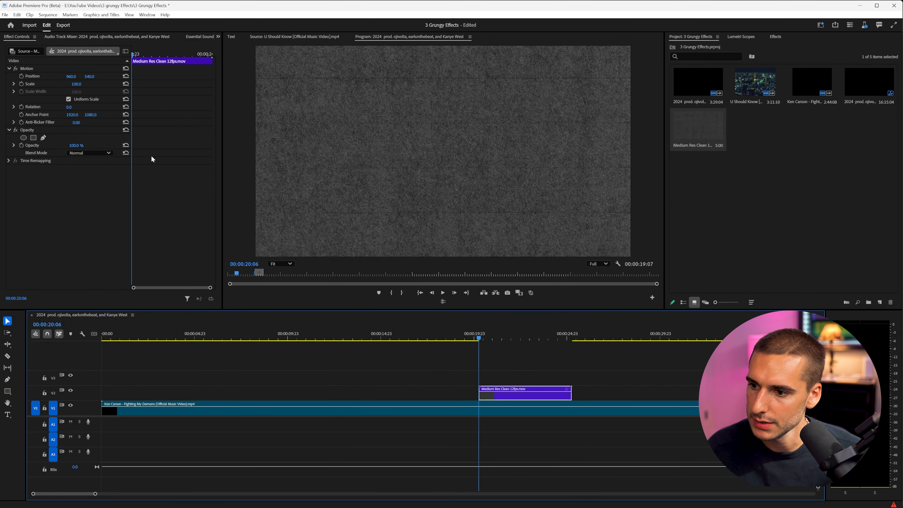
left_click(98, 154)
left_click(81, 241)
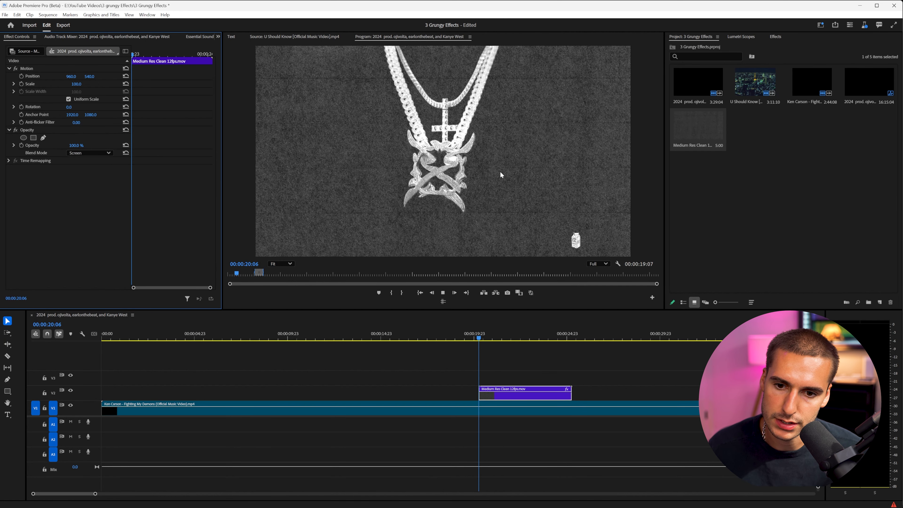
key("space")
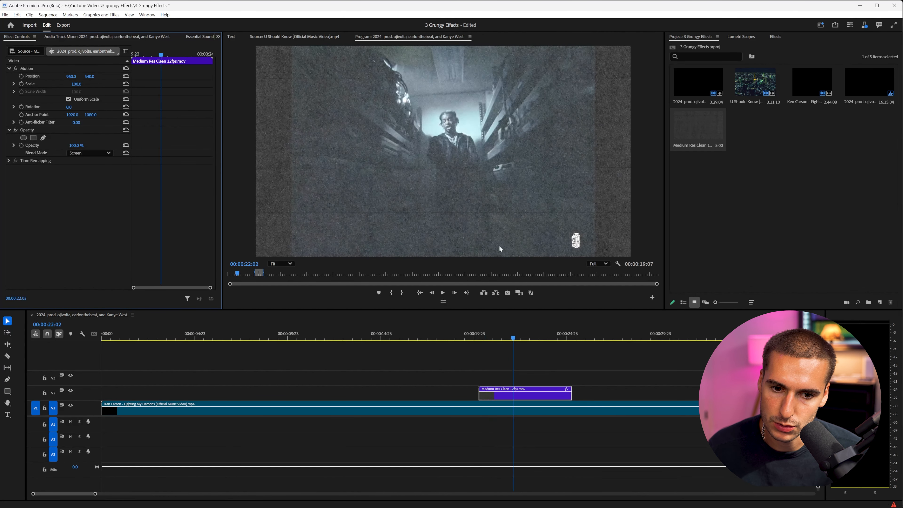
Find the Posterize Time effect and apply it to the Fighting My Demons clip.
left_click(484, 336)
left_click(775, 37)
left_click(698, 49)
type("post")
left_click_drag(709, 151, 492, 414)
left_click(76, 184)
left_click(705, 37)
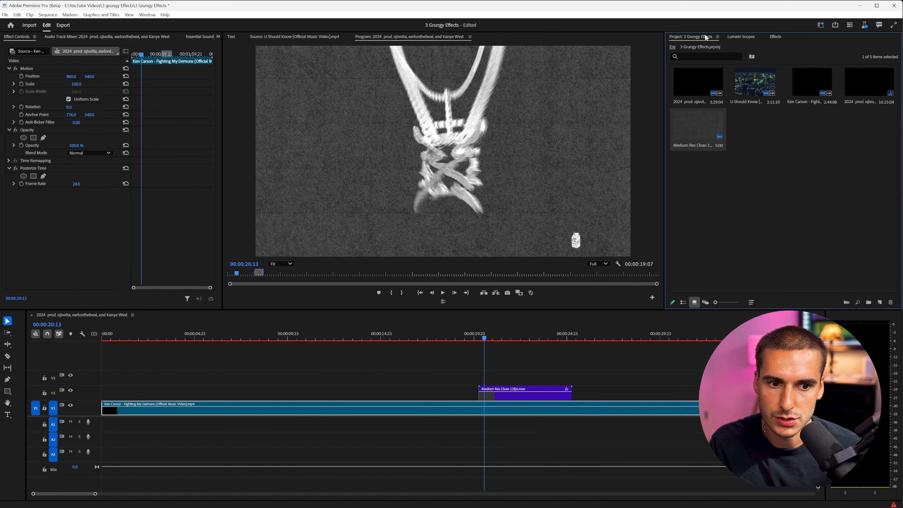
Set the Posterize Time frame rate to 12 and play the clip from around 00:00:20.
left_click(77, 184)
type("12")
left_click(87, 222)
left_click(483, 336)
key("space")
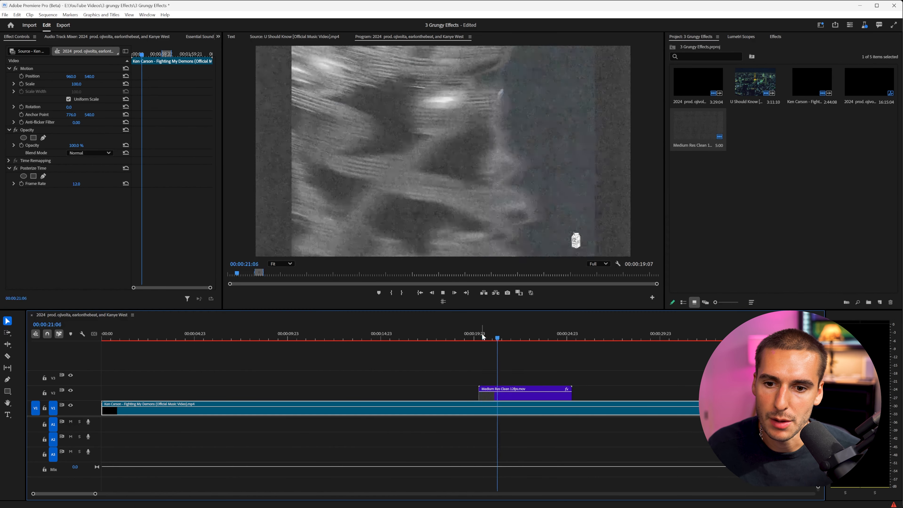
key("space")
Shape the paper overlay's Lumetri RGB curve into a gentle S with slightly raised blacks and lowered whites.
left_click(218, 36)
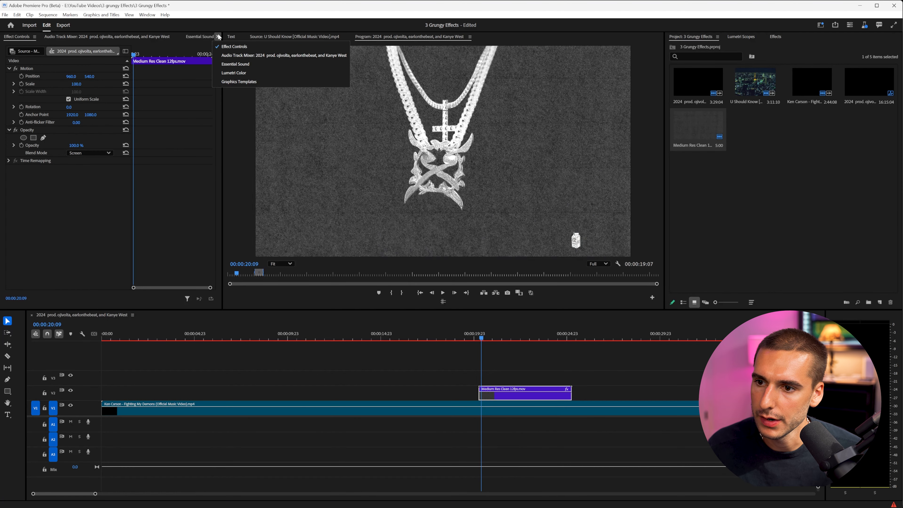
left_click(237, 77)
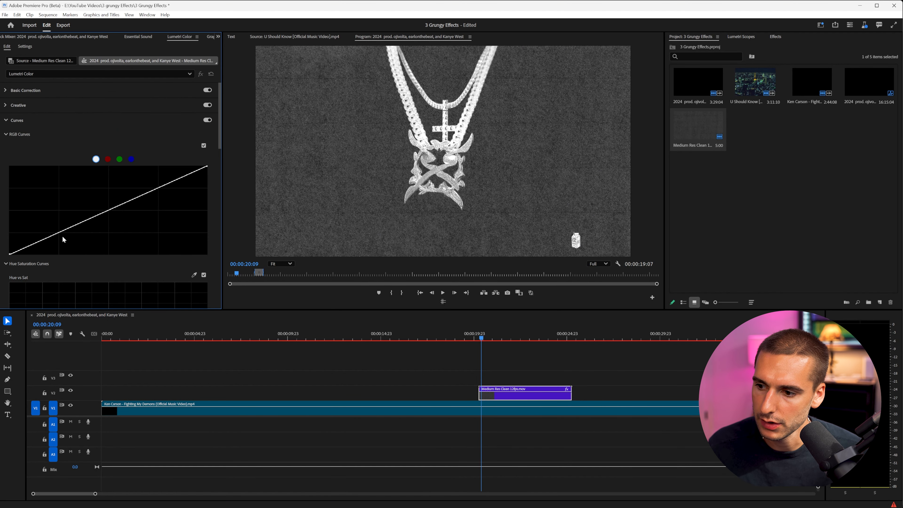
left_click_drag(61, 236, 61, 238)
left_click_drag(161, 191, 158, 184)
left_click_drag(10, 254, 8, 251)
left_click_drag(210, 175, 208, 168)
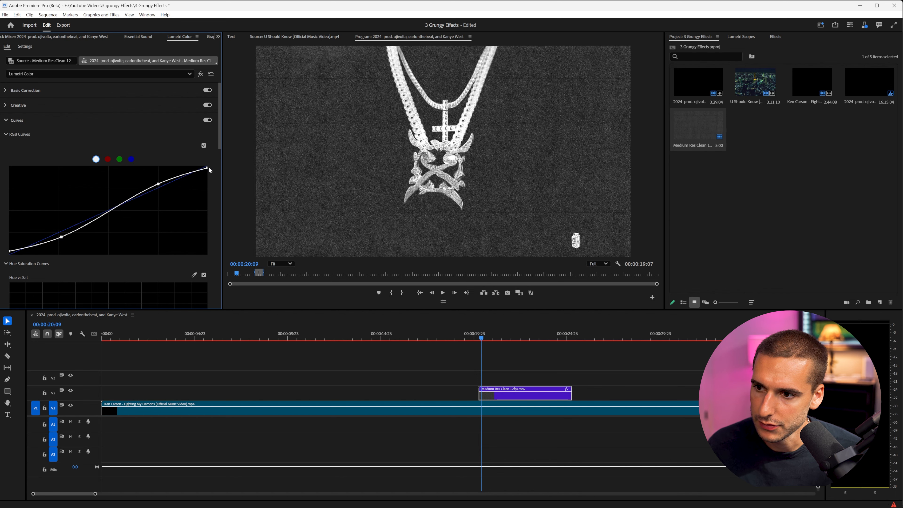
Lower the paper overlay's highlights in Lumetri Basic Correction, judging the image at 00:00:22:05.
left_click_drag(513, 337, 517, 337)
left_click(7, 91)
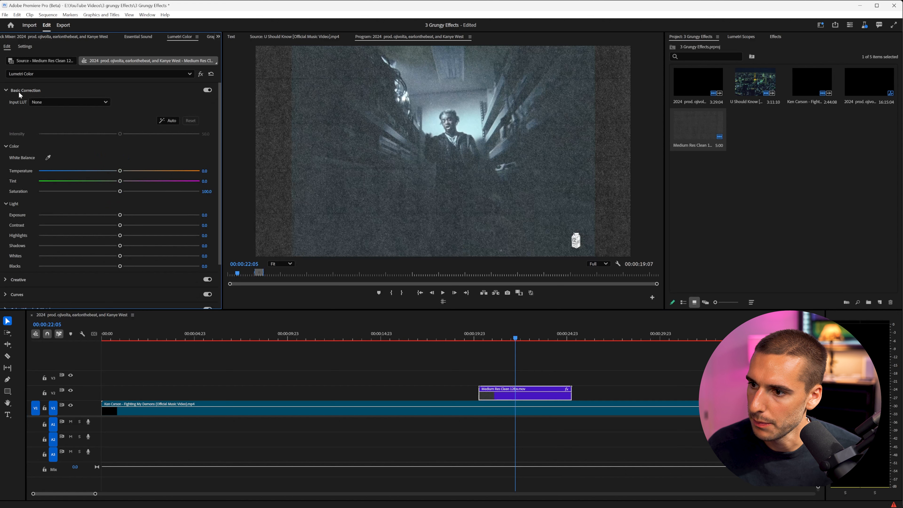
left_click_drag(130, 235, 99, 238)
mouse_move(118, 240)
left_mouse_down()
mouse_move(133, 241)
mouse_move(113, 248)
mouse_move(109, 237)
left_mouse_up()
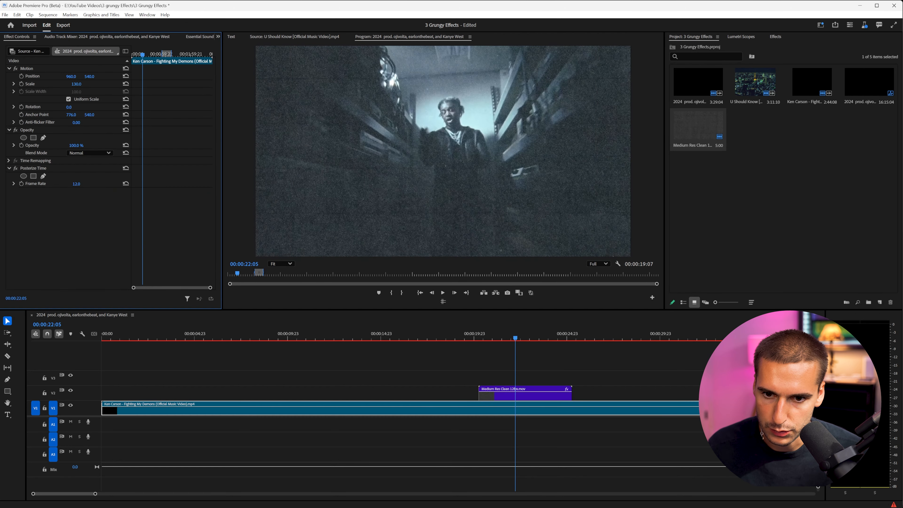
Set the Fighting My Demons clip's scale to 124 and play the section under the overlay.
left_click_drag(76, 84, 75, 83)
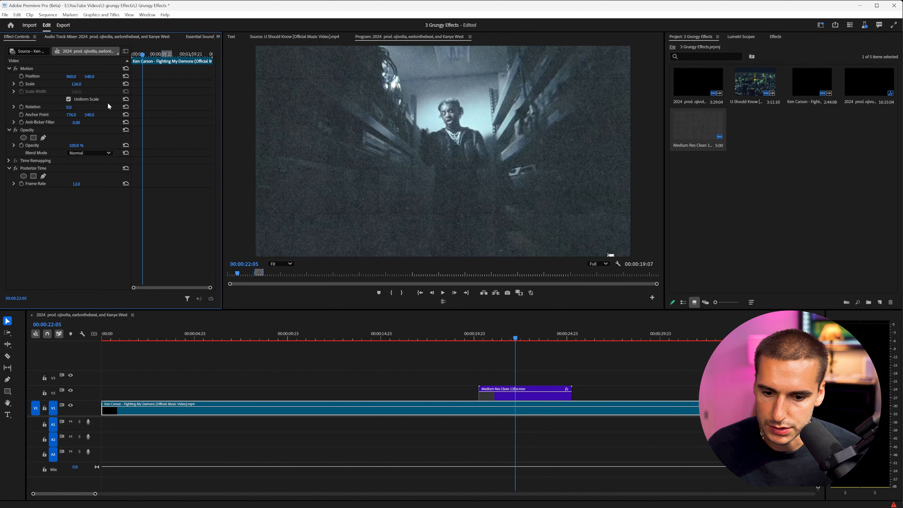
key("space")
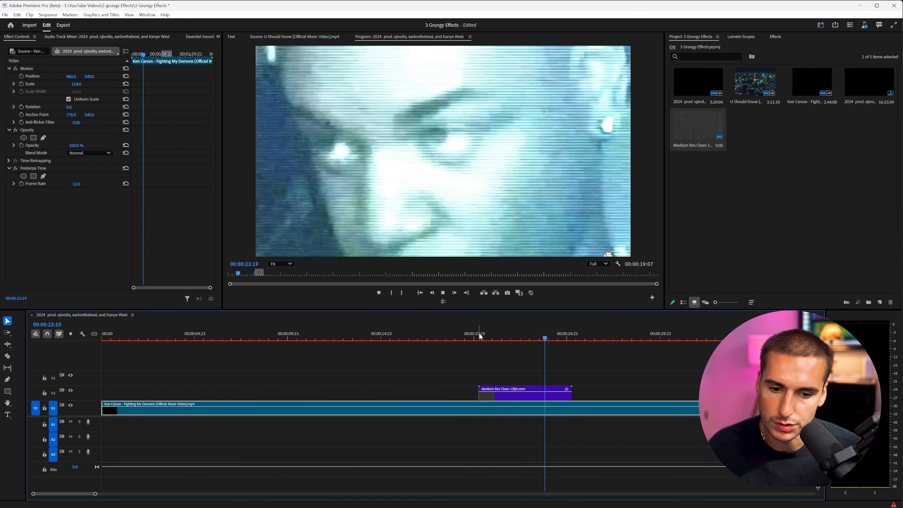
key("space")
Duplicate the paper overlay after the first one on V2, delete the gap between them, and play through.
left_click_drag(530, 395, 630, 395)
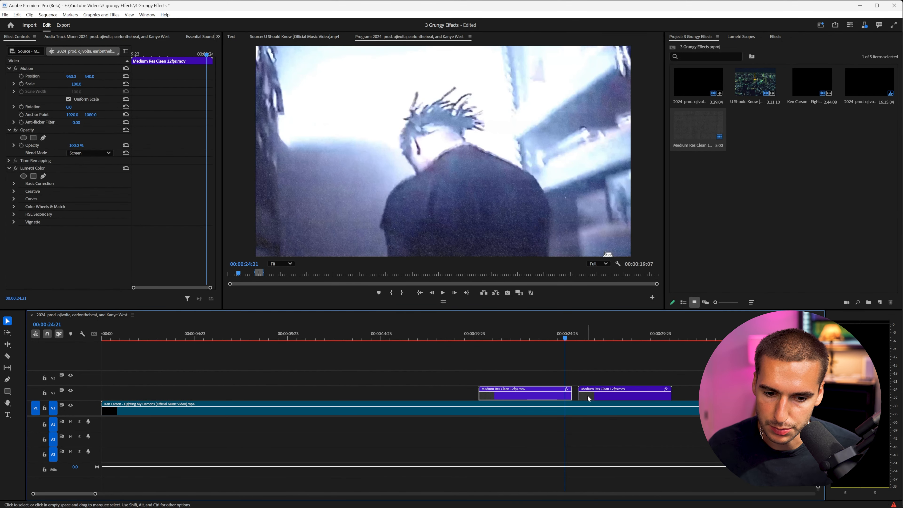
left_click(575, 397)
key("Delete")
key("space")
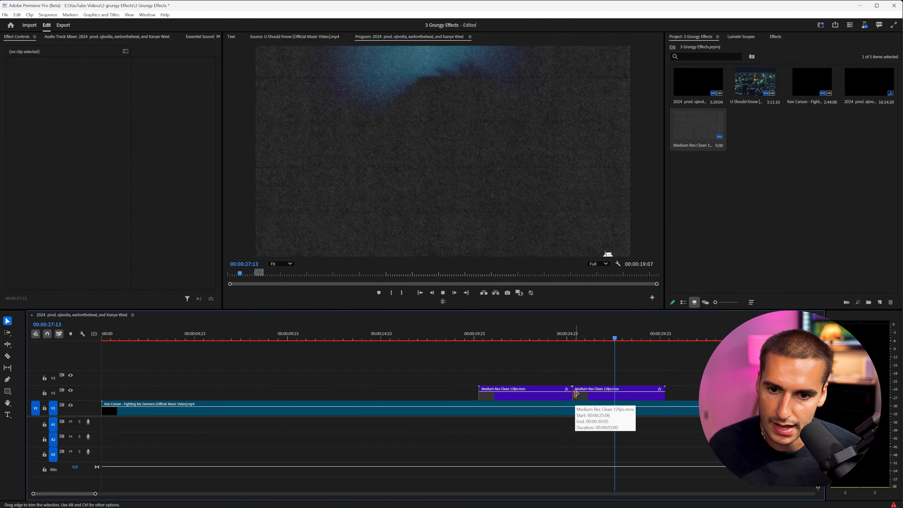
key("space")
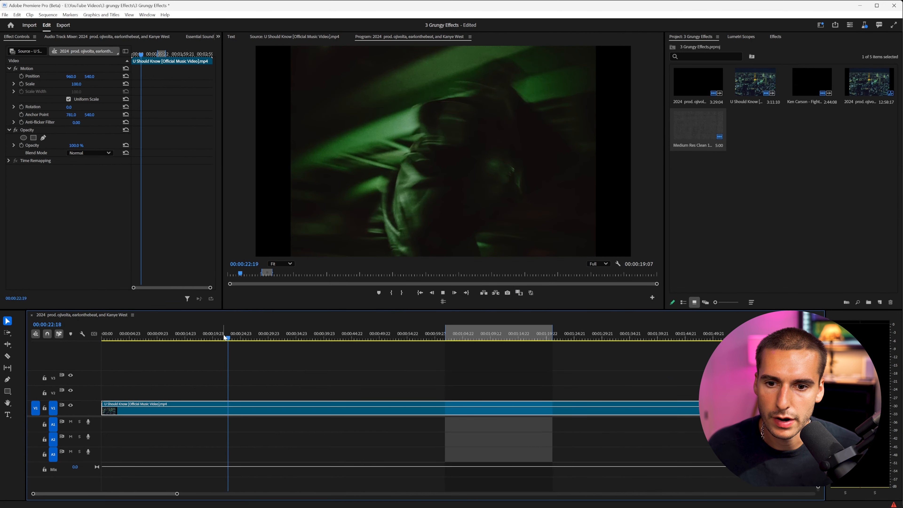
Apply the Echo video effect to the U Should Know clip and preview it around 00:00:28.
key("space")
left_click_drag(224, 338, 229, 336)
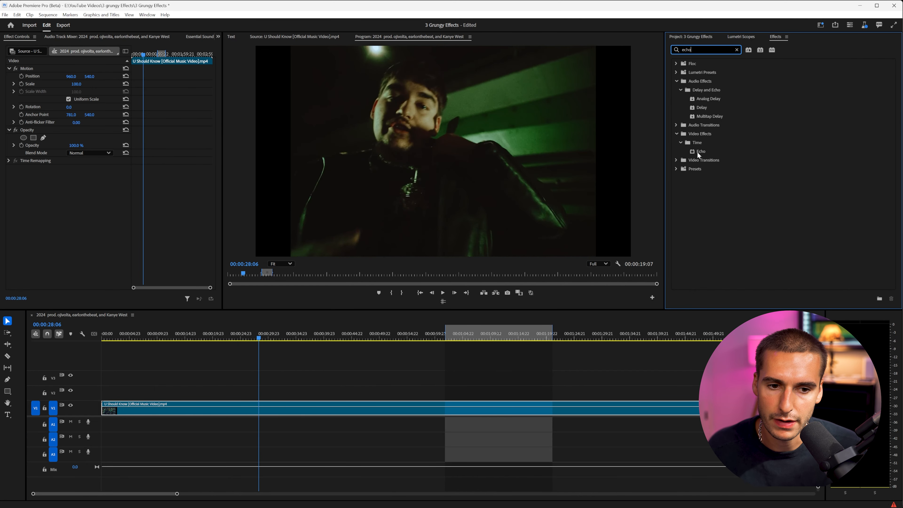
left_click_drag(699, 152, 254, 410)
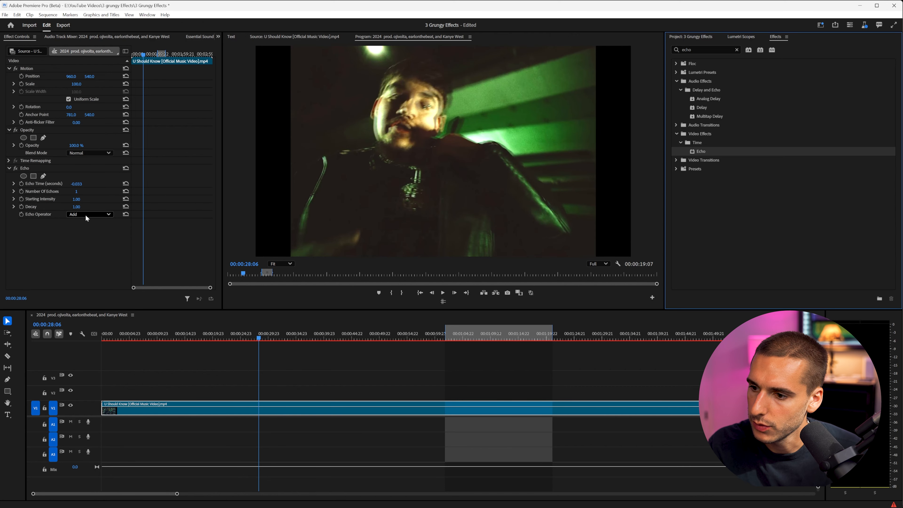
key("space")
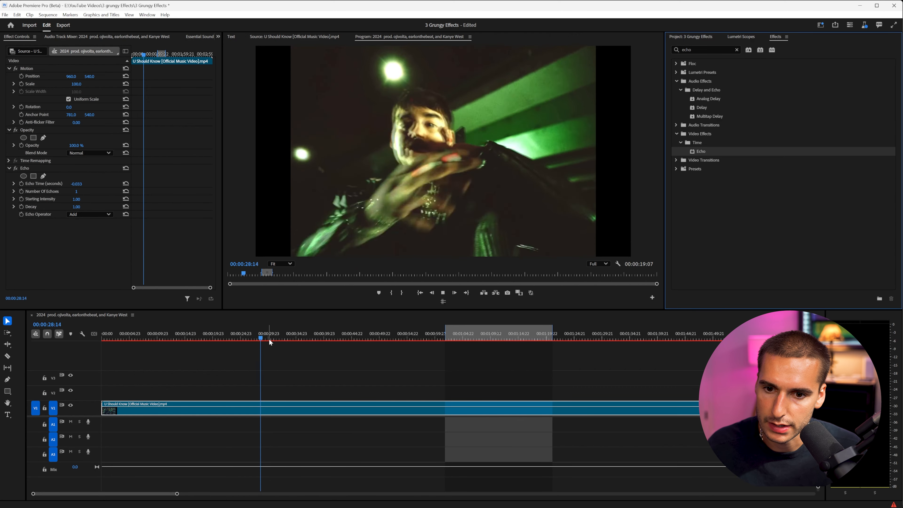
left_click(262, 340)
left_click_drag(263, 341, 261, 340)
Set the Echo effect's number of echoes to 5 and play the result.
left_click(76, 191)
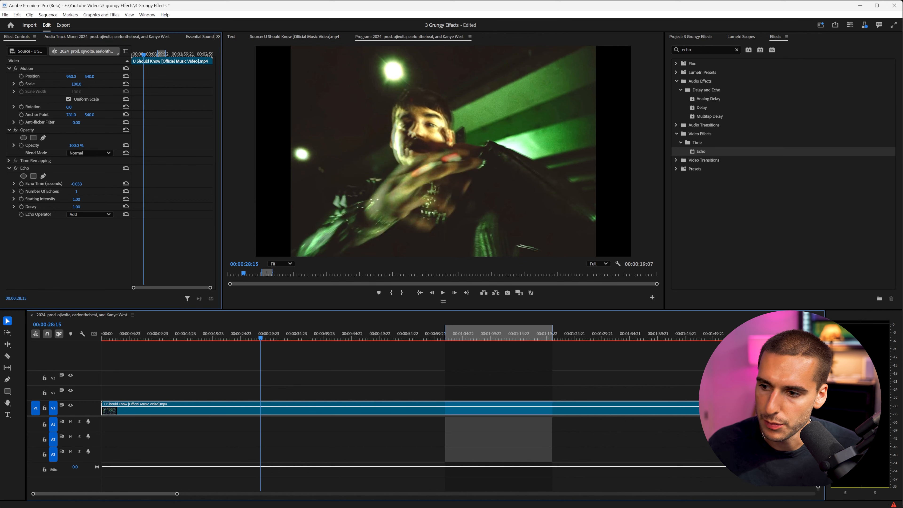
type("5")
key("Return")
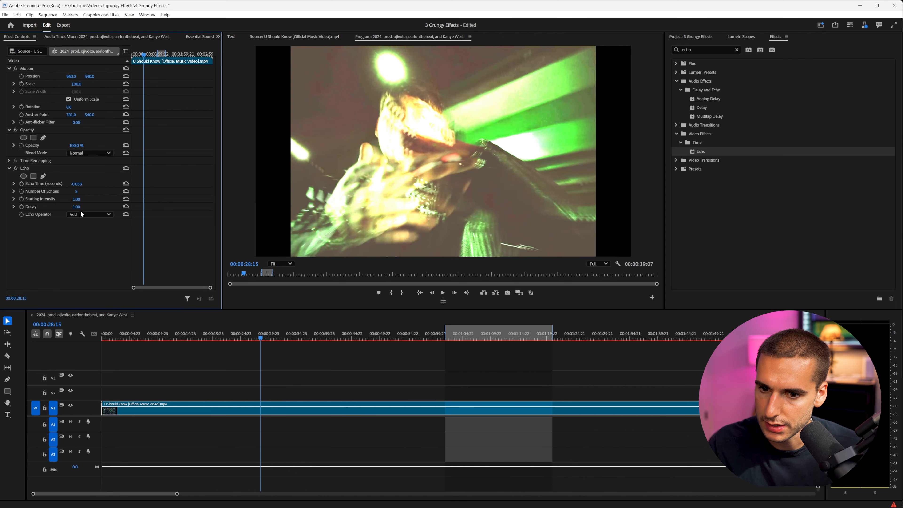
key("space")
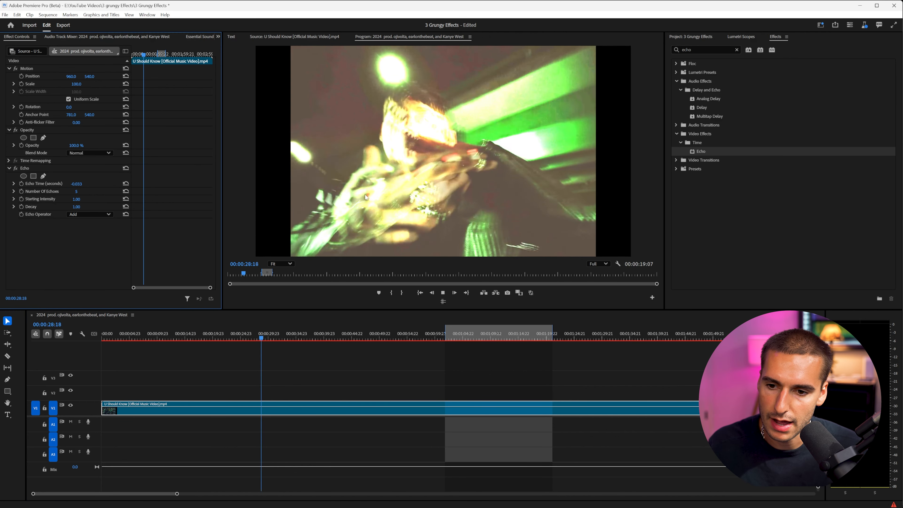
Try the Maximum, Minimum and Composite In Back echo operators, then settle on Screen.
left_click(89, 214)
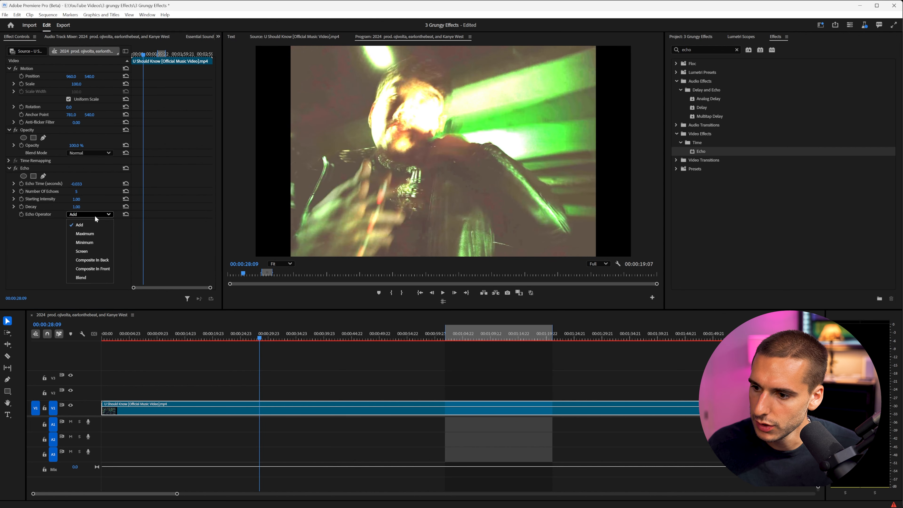
left_click(85, 233)
left_click(89, 215)
left_click(89, 243)
left_click(89, 215)
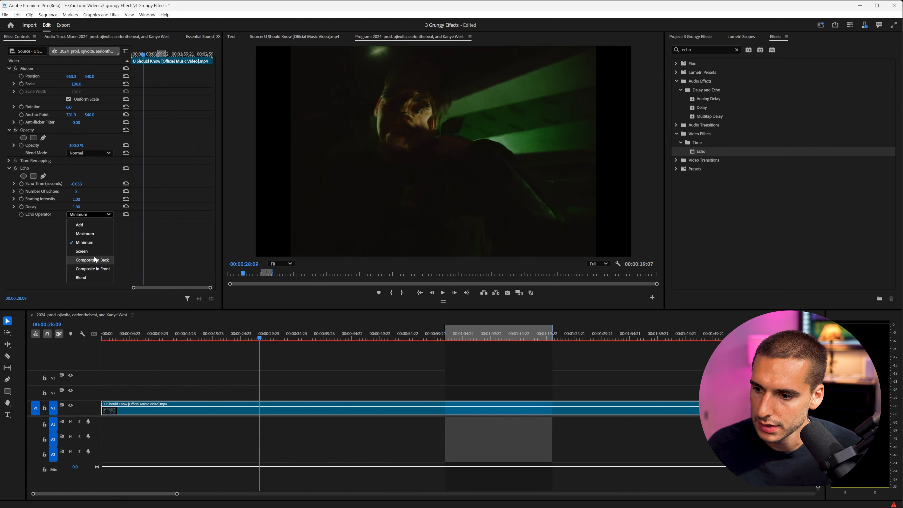
left_click(89, 260)
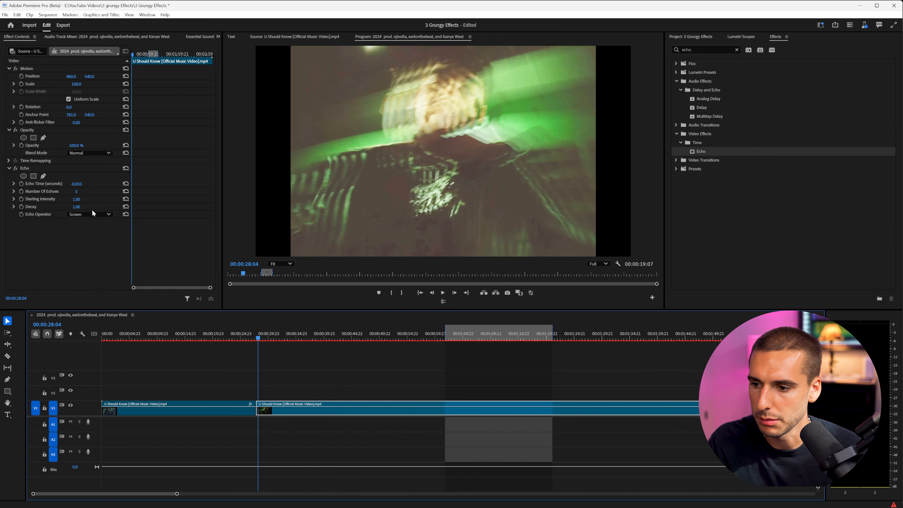
Set the Echo decay to 0.8 on the second U Should Know segment and play it.
left_click(77, 207)
type("0.8")
key("Return")
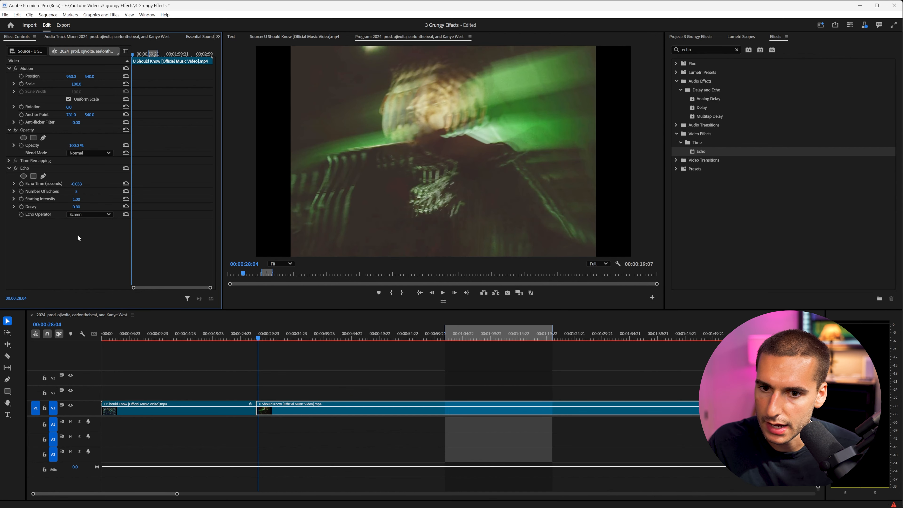
key("space")
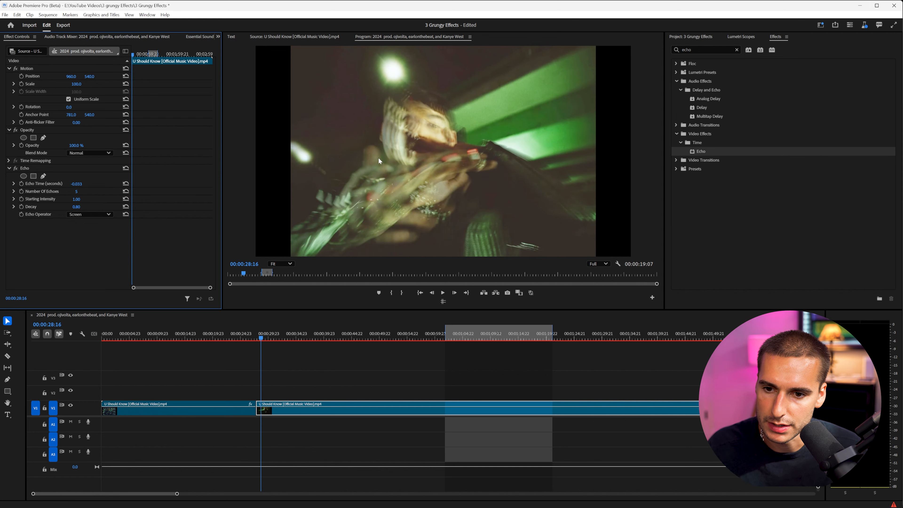
Set the Echo decay to 0.5 and check the motion trails between 00:00:28:06 and 00:00:28:12.
left_click(76, 207)
type("0.5")
key("Return")
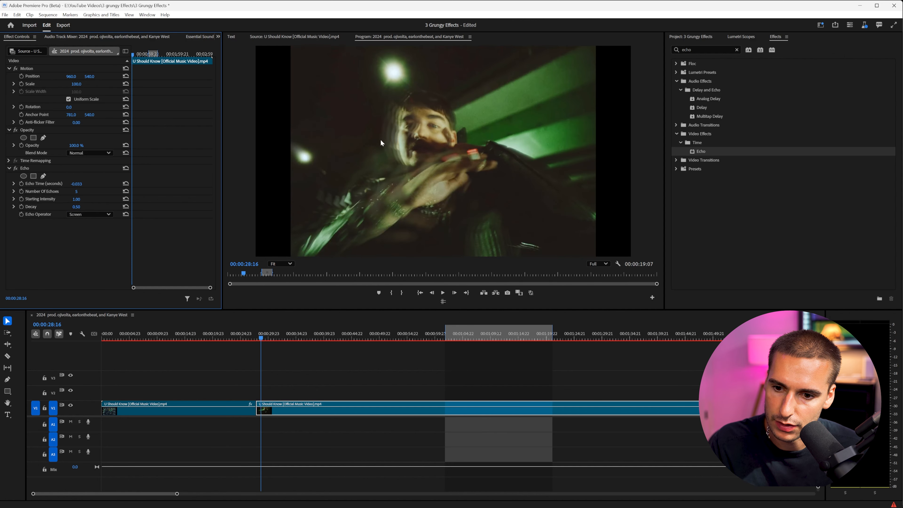
left_click(259, 336)
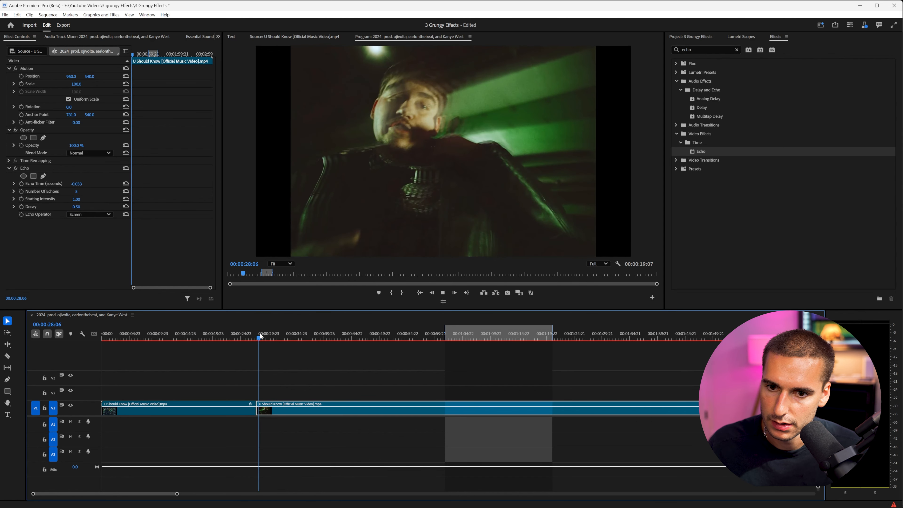
left_click(261, 336)
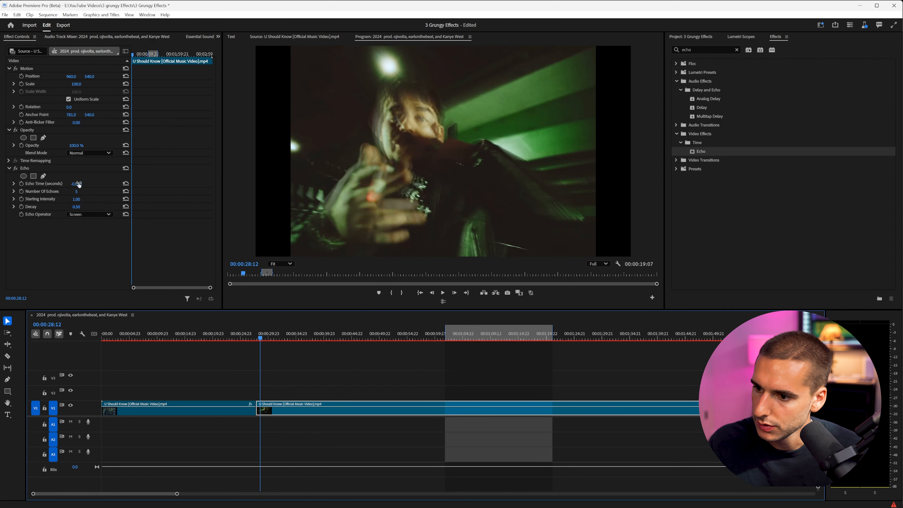
Set the Echo decay to 0.75.
left_click(76, 206)
key("BackSpace")
type(".7")
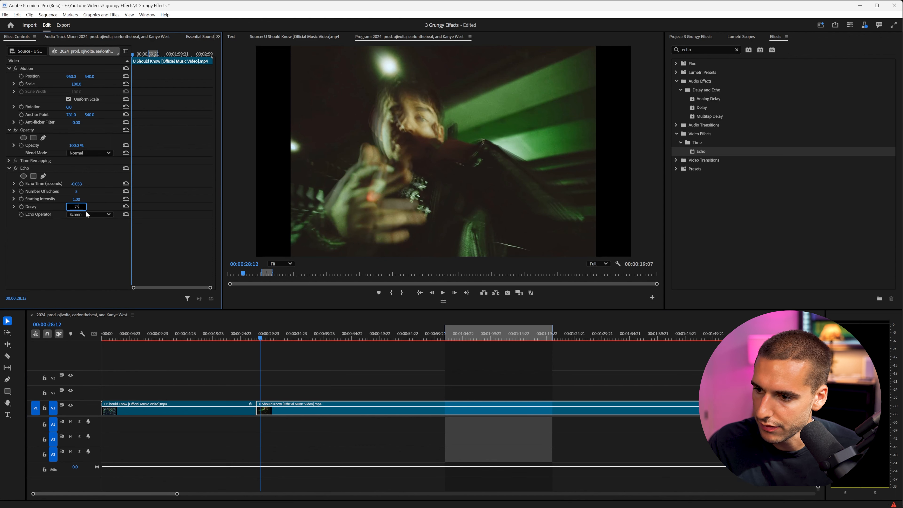
type("5")
key("Return")
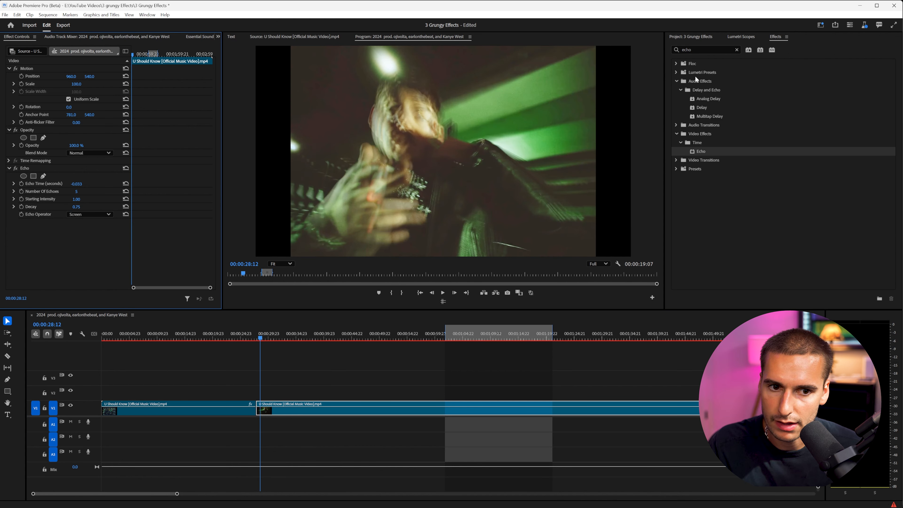
Apply Posterize Time to the second U Should Know segment and set its frame rate to 12.
left_click(707, 50)
type("poster")
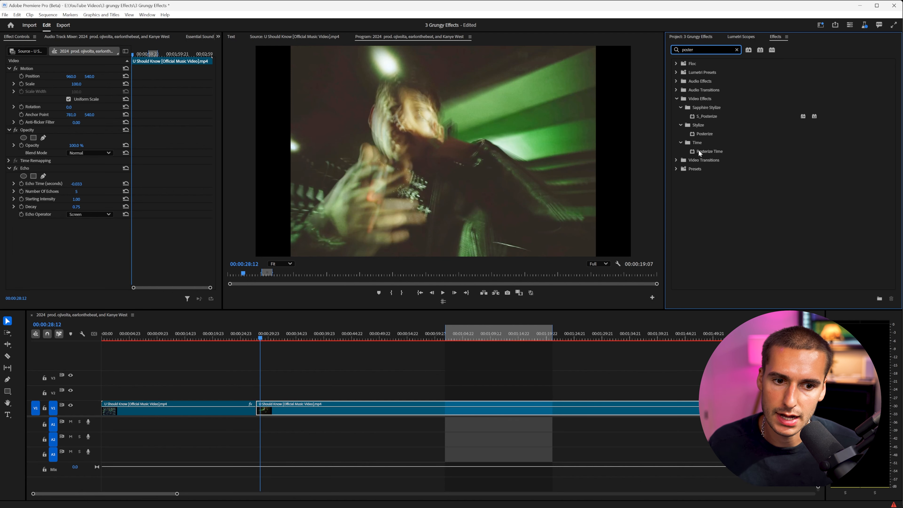
left_click_drag(700, 153, 77, 240)
left_click(77, 238)
type("12")
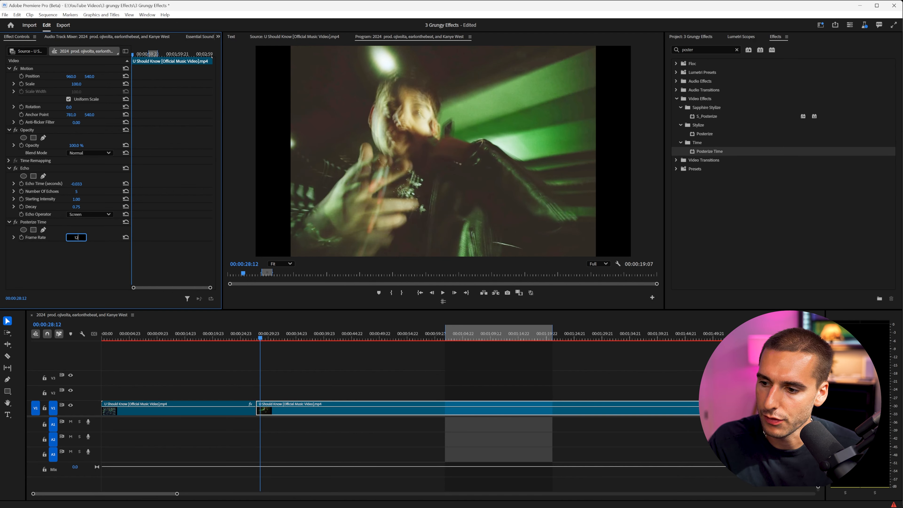
Try Posterize Time above Echo in the effect order and play the segment.
left_click_drag(33, 222, 30, 169)
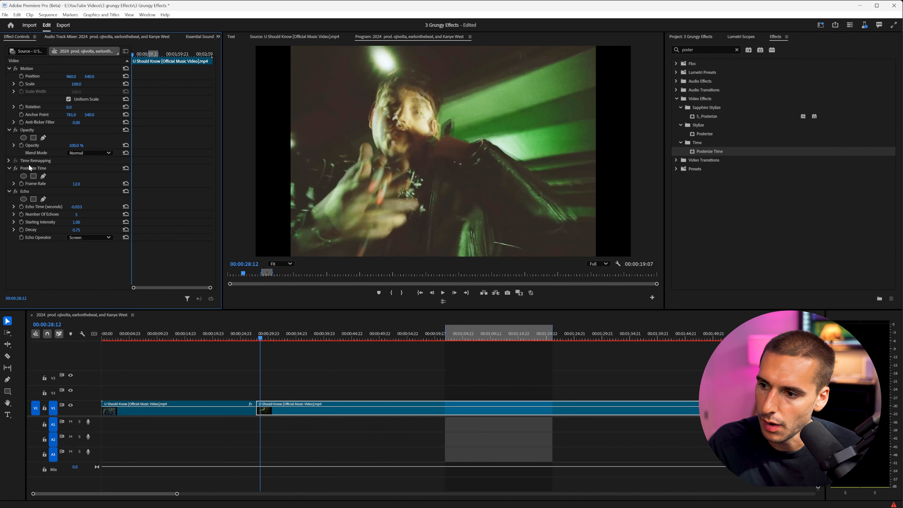
left_click(260, 338)
key("space")
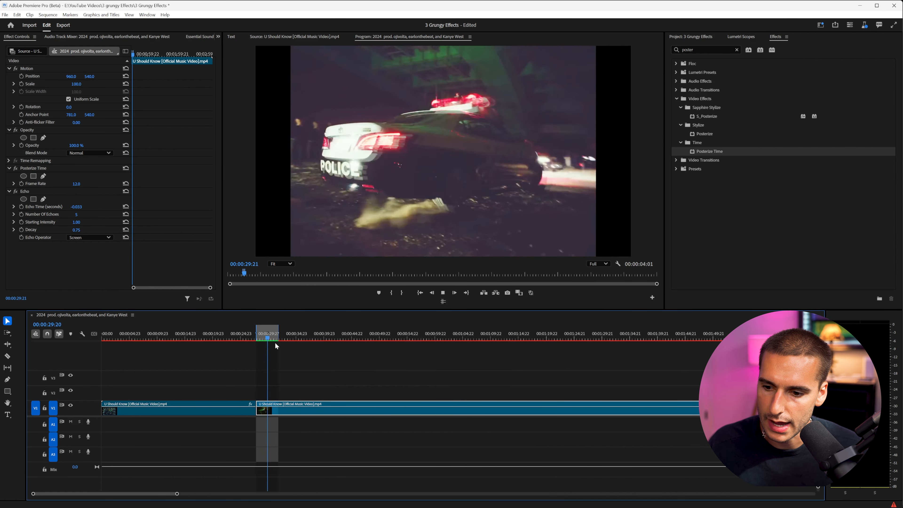
Replay the start of the second segment with Posterize Time below Echo and inspect the trails around 00:00:28:15.
left_click(263, 334)
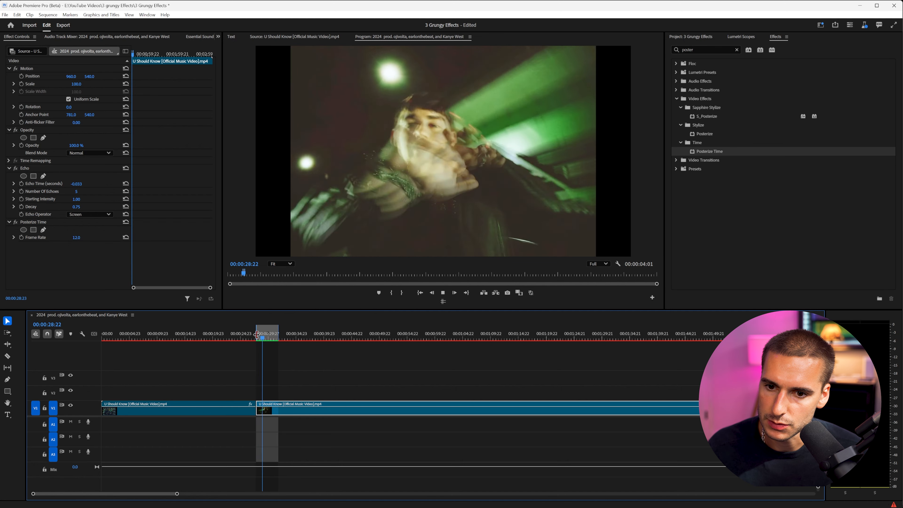
key("space")
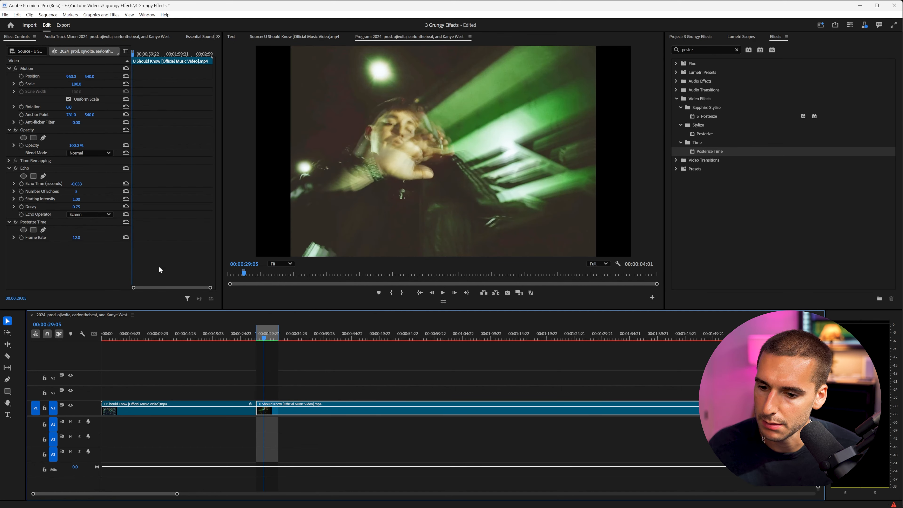
left_click_drag(264, 336, 261, 336)
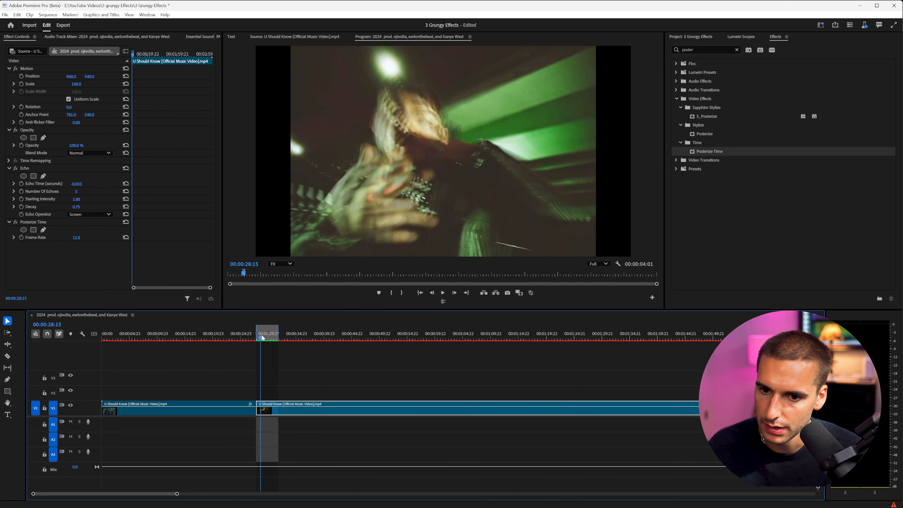
Adjust the second segment's Lumetri basic correction to exposure -0.4, contrast 18.8, shadows -8.4 and whites 6.6.
left_click(219, 37)
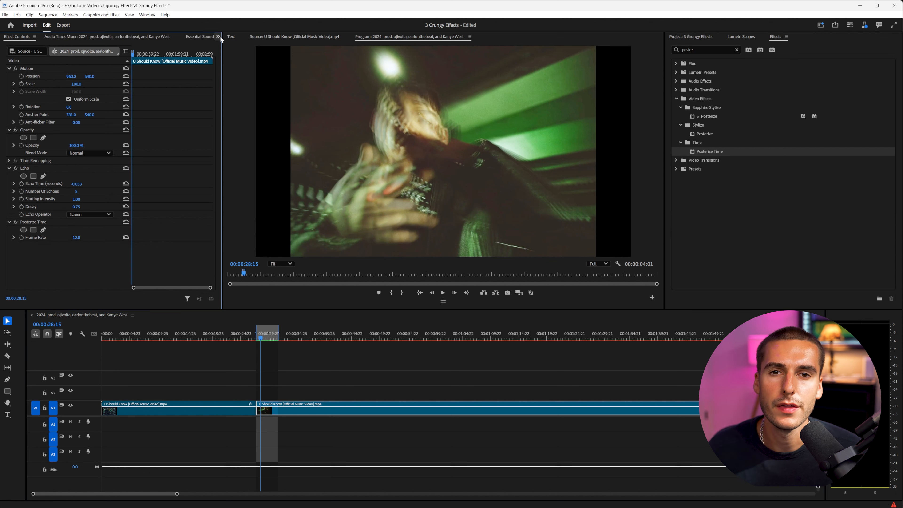
left_click(217, 36)
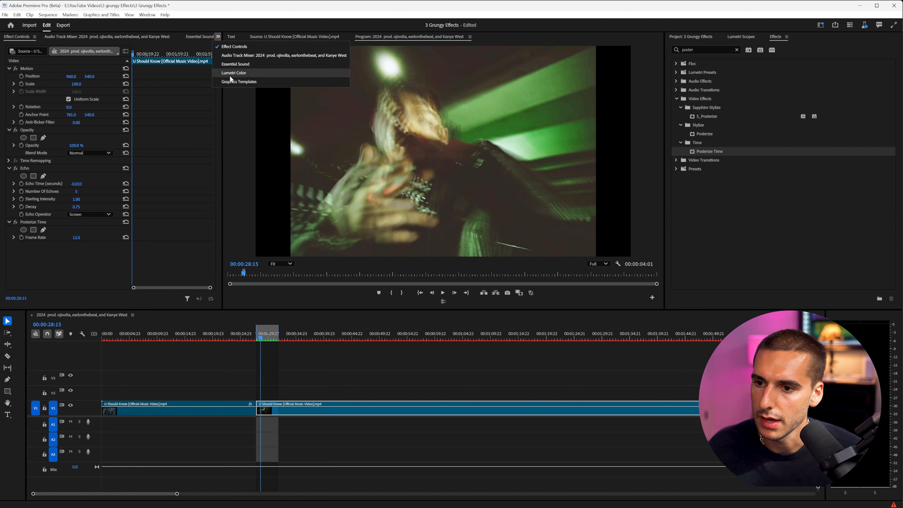
left_click(229, 79)
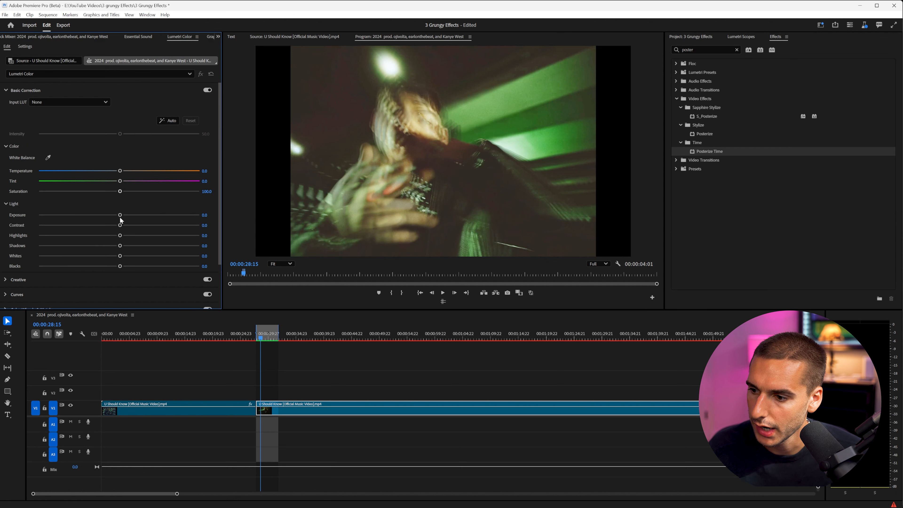
left_click_drag(121, 216, 135, 227)
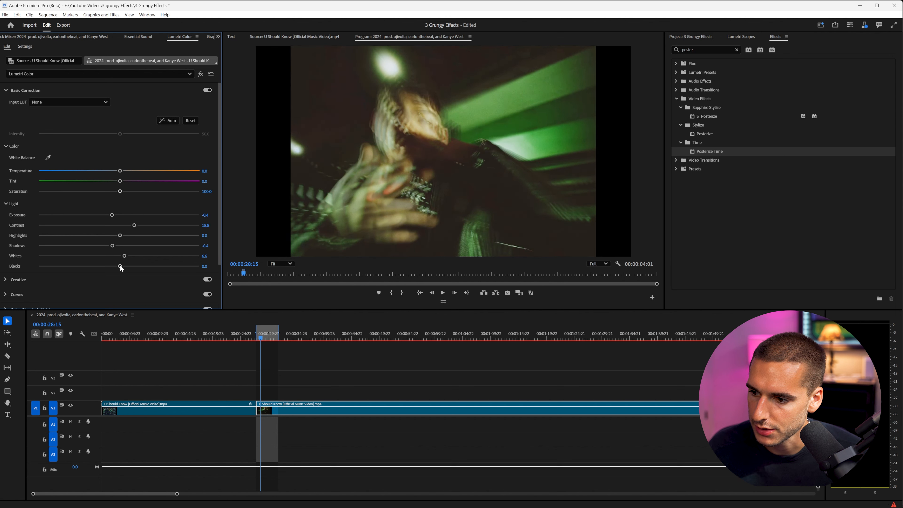
Shape the Lumetri RGB curve into a gentle S-curve with lowered shadows and raised highlights.
left_click(13, 281)
left_click(12, 107)
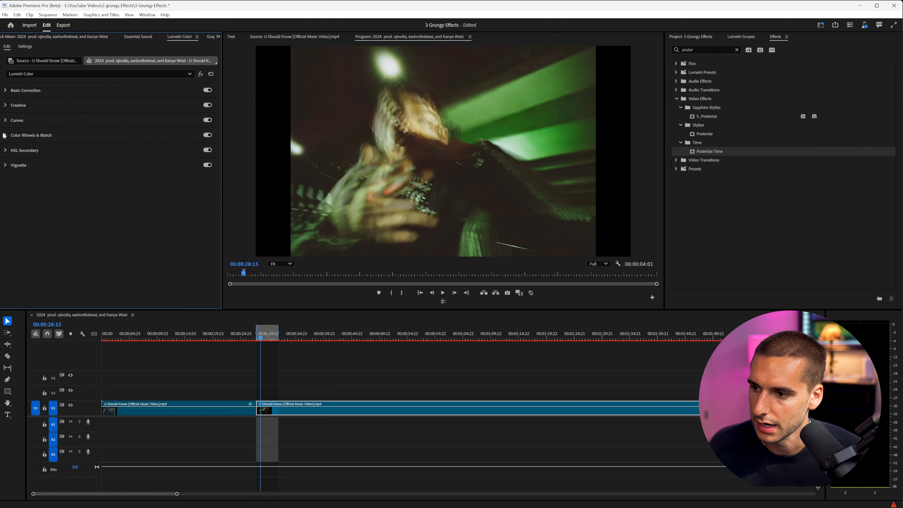
left_click(6, 120)
left_click_drag(53, 235, 60, 237)
left_click_drag(170, 186, 166, 180)
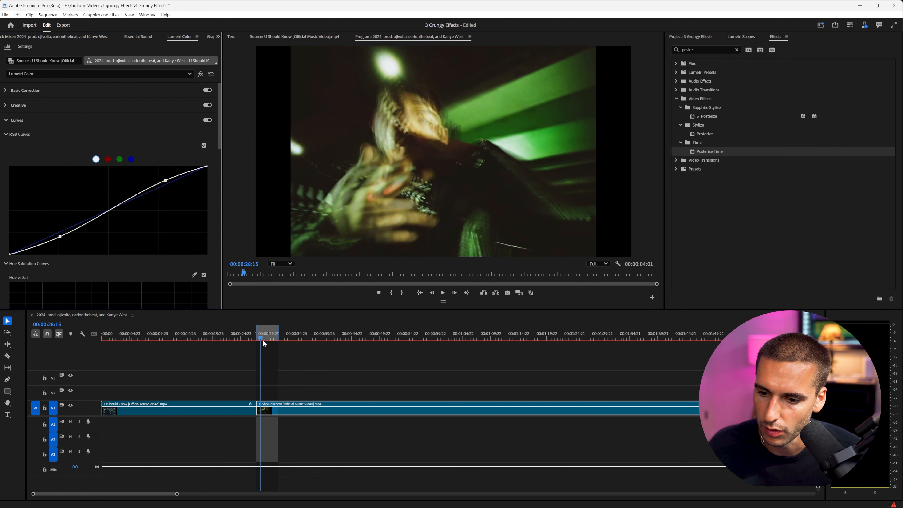
Compare the second segment with the first, set its Lumetri saturation to 86 and play it.
left_click(245, 337)
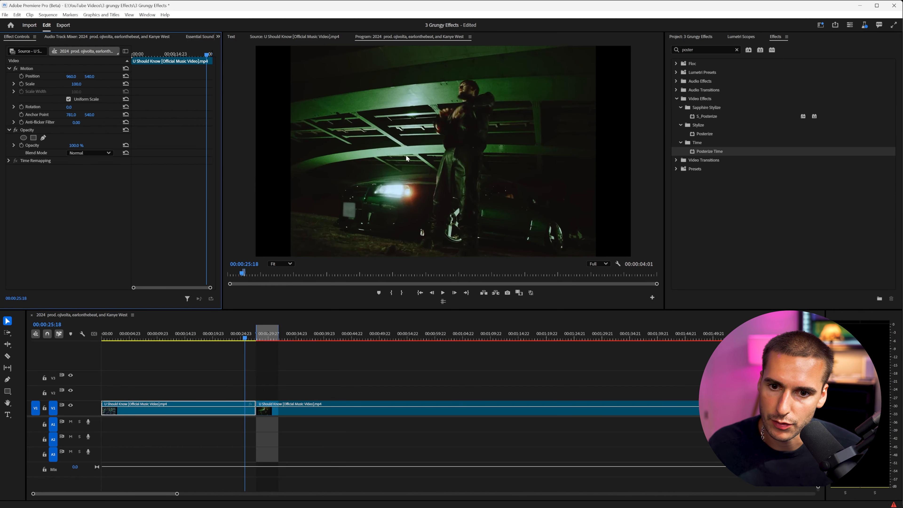
mouse_move(266, 336)
left_mouse_down()
mouse_move(256, 337)
mouse_move(263, 340)
left_mouse_up()
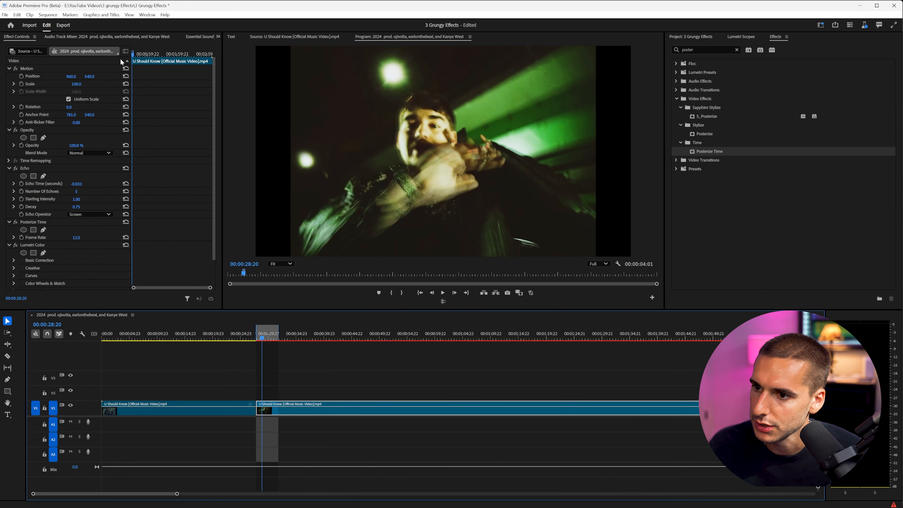
left_click(14, 262)
scroll(53, 213, "down", 5)
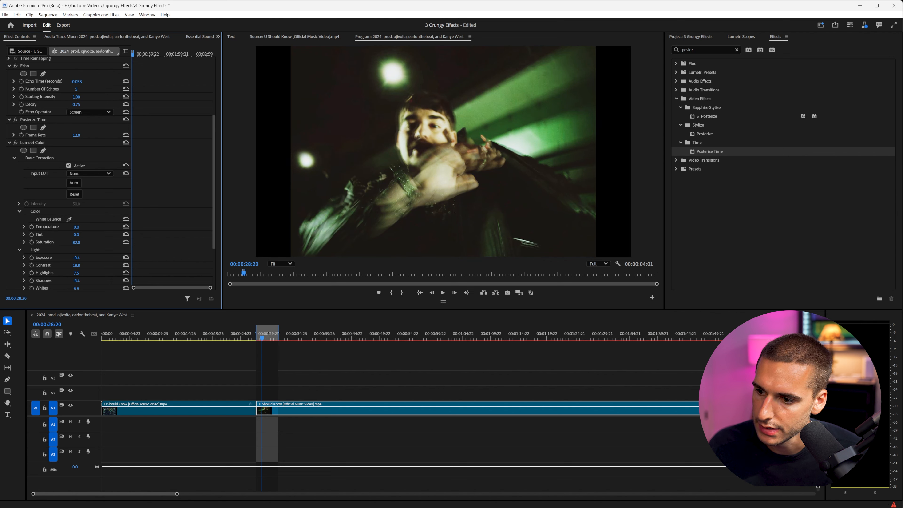
left_click_drag(76, 242, 76, 242)
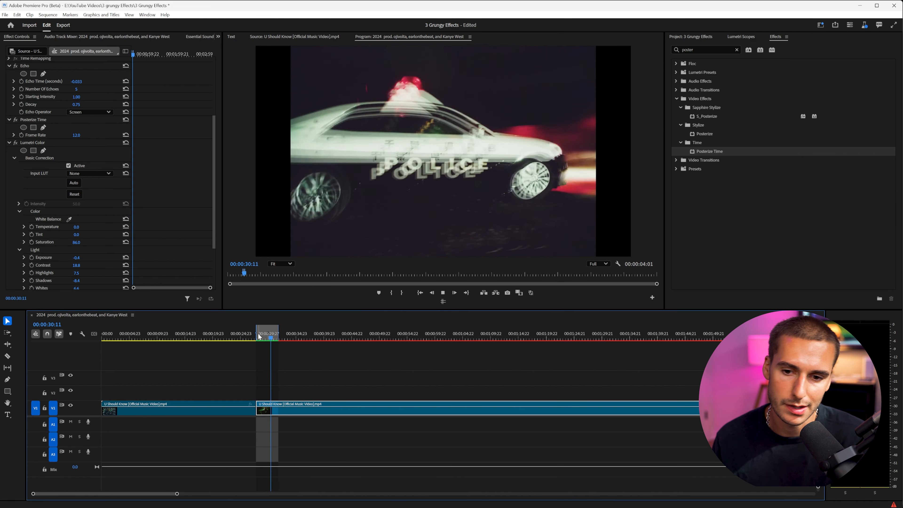
key("space")
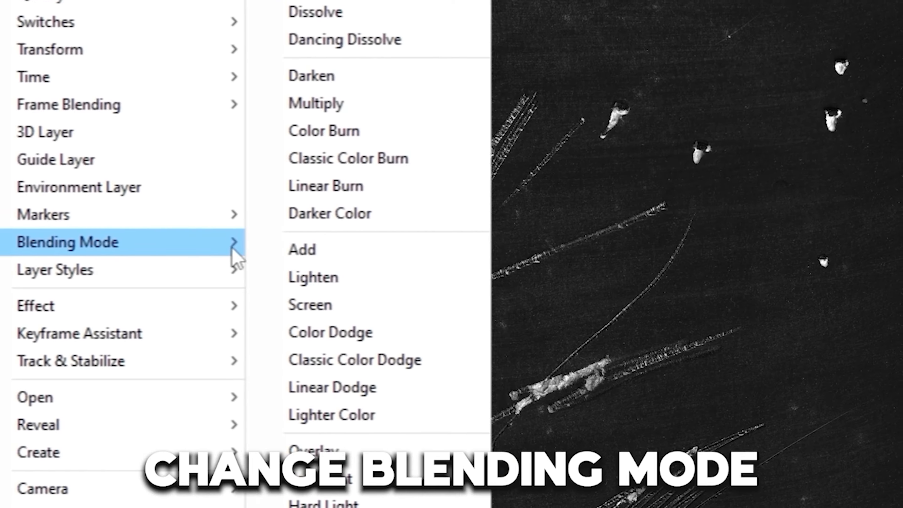
In After Effects, set the scratched texture layer's blending mode to Screen.
left_click(308, 307)
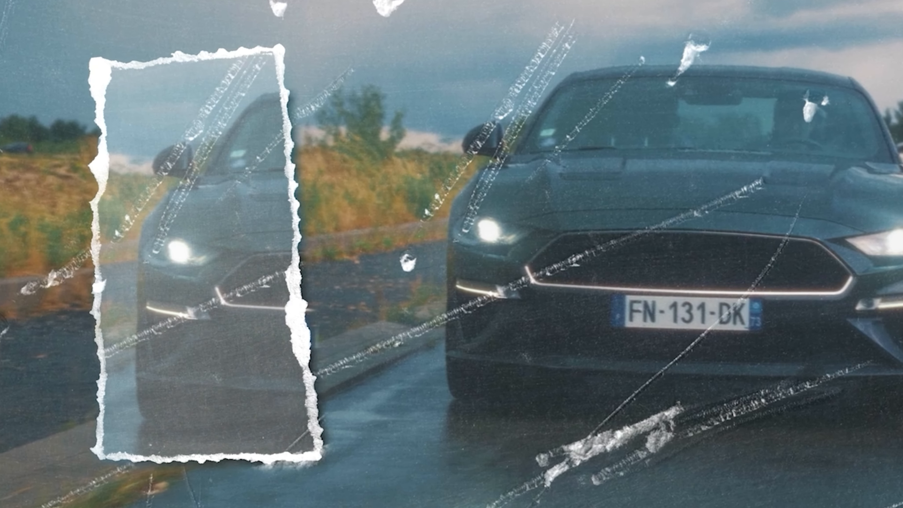